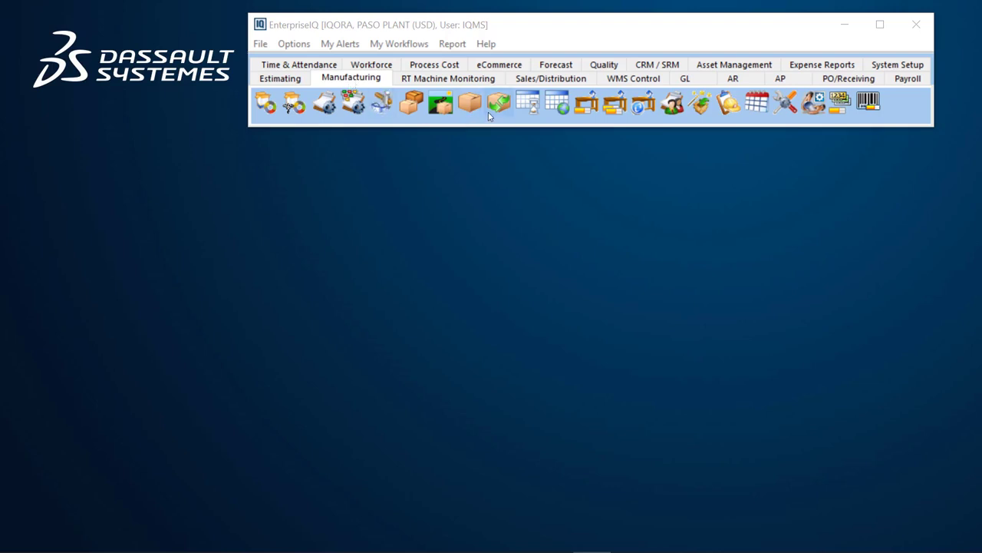
pyautogui.click(757, 103)
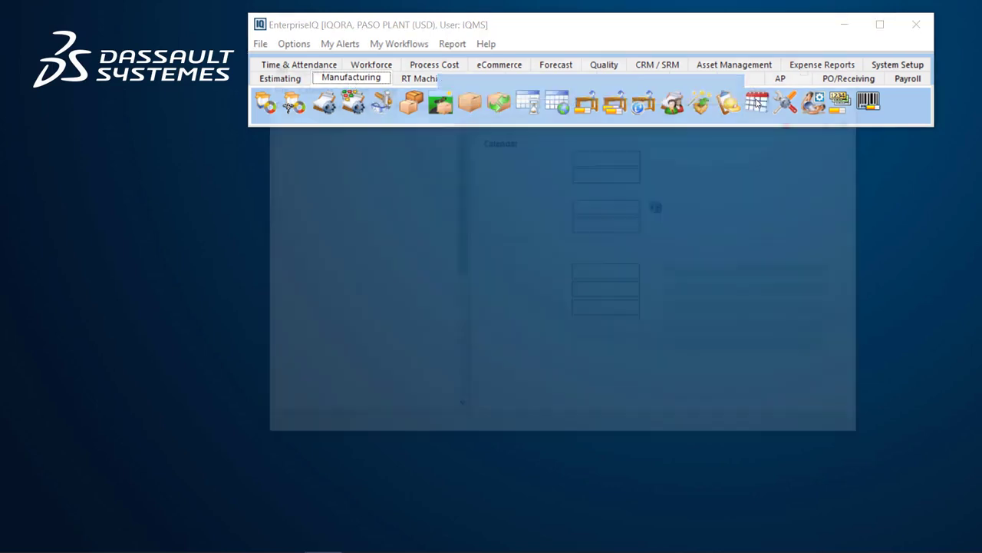
pyautogui.moveTo(529, 79); pyautogui.dragTo(492, 93)
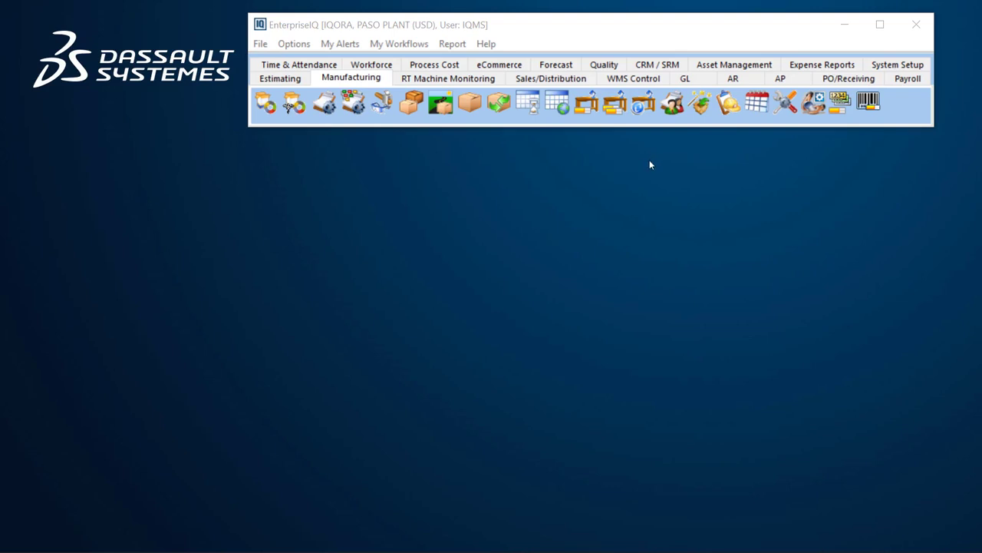
# Open the shift 1 production report dated 12/20/2021 for the PASO INJ cell in Production Reporting
pyautogui.click(675, 107)
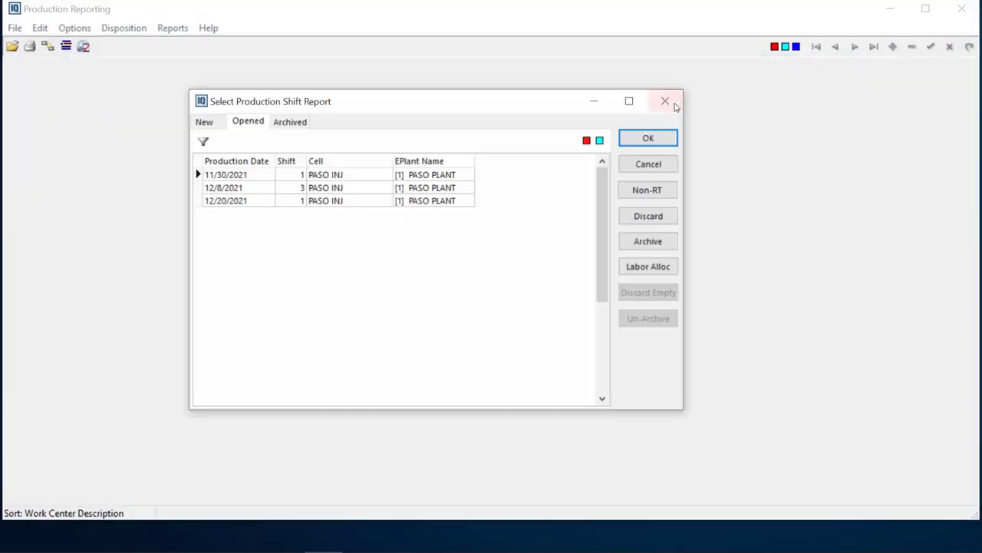
pyautogui.click(236, 201)
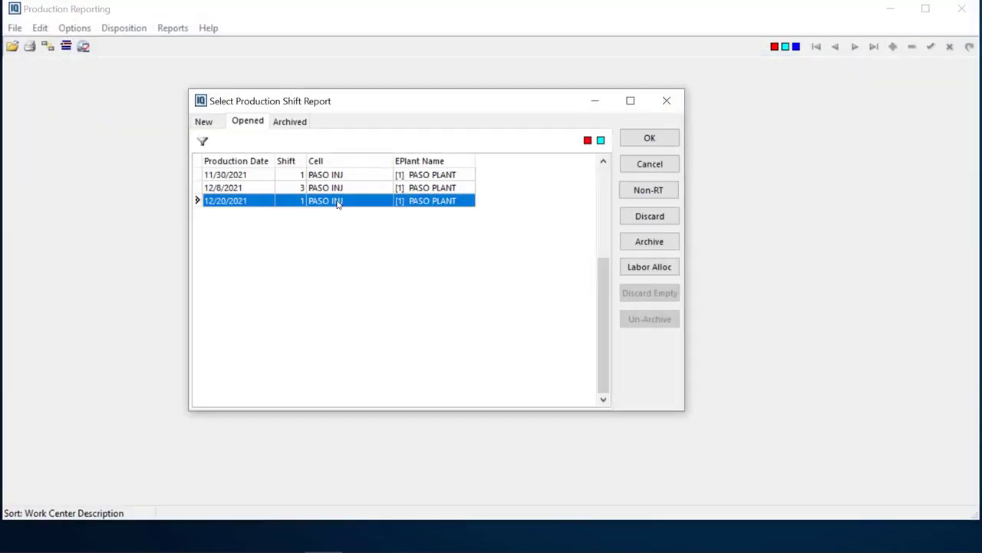
pyautogui.click(649, 140)
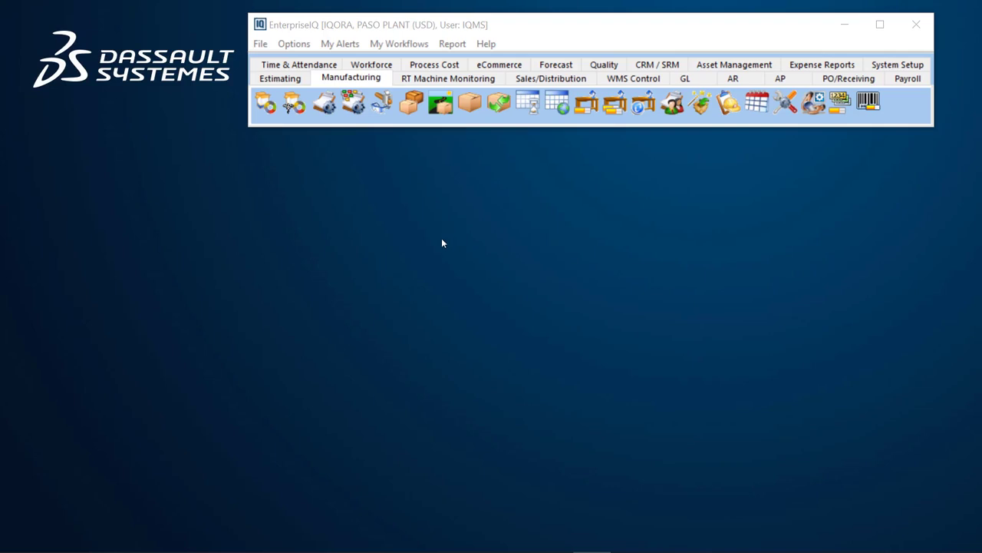
# Open RealTime machine monitoring for the INJECTION manufacturing type with the Include All filter
pyautogui.click(447, 80)
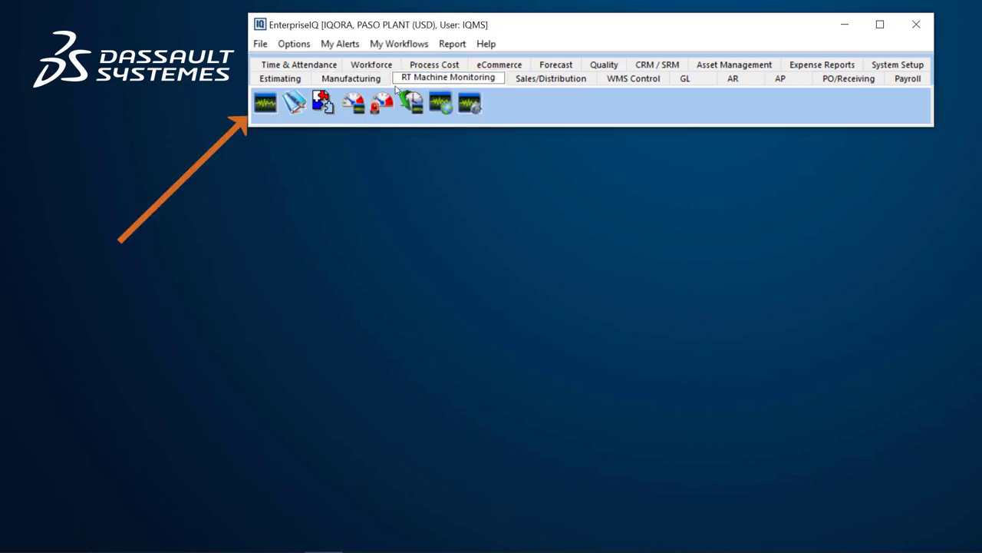
pyautogui.click(265, 106)
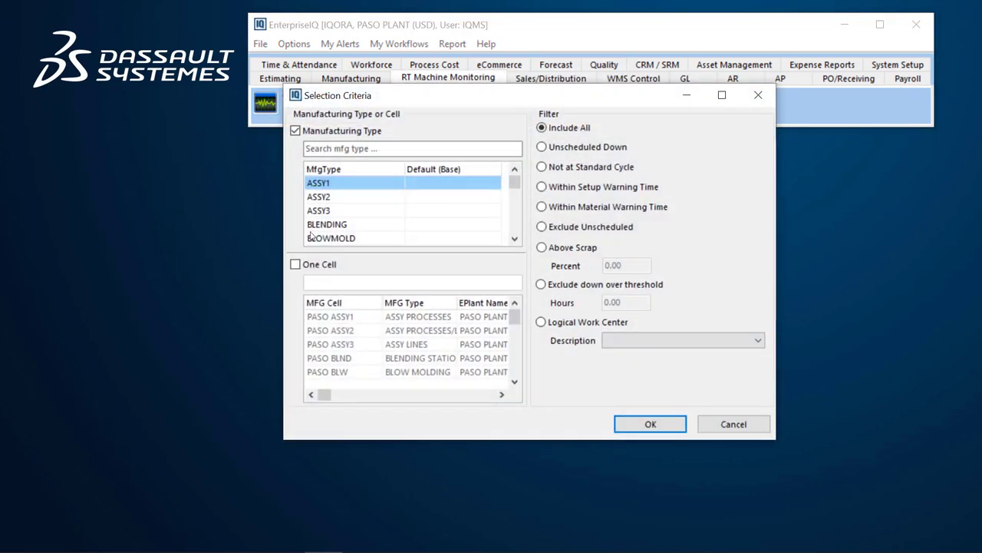
pyautogui.moveTo(526, 97); pyautogui.dragTo(535, 110)
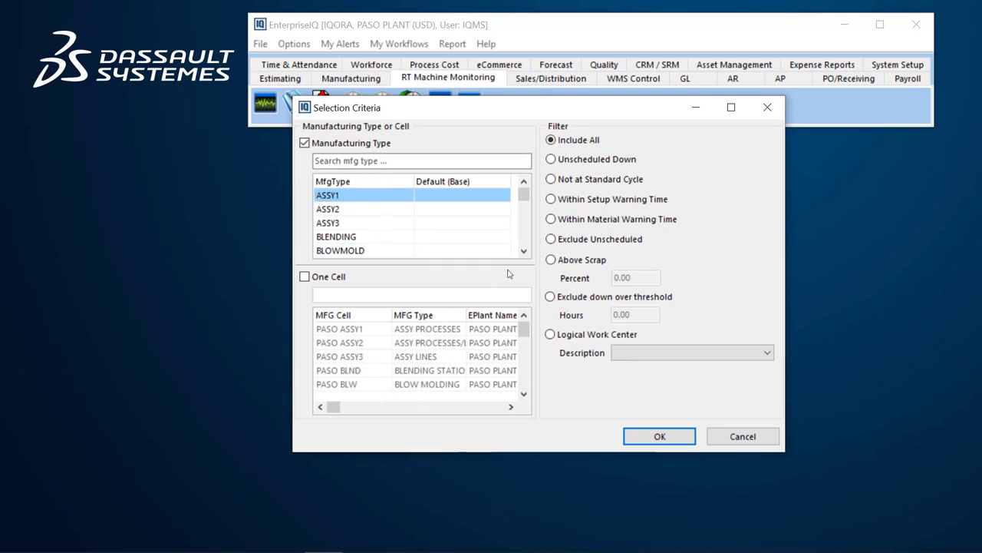
pyautogui.click(523, 251)
pyautogui.click(523, 251)
pyautogui.click(523, 251)
pyautogui.click(523, 251)
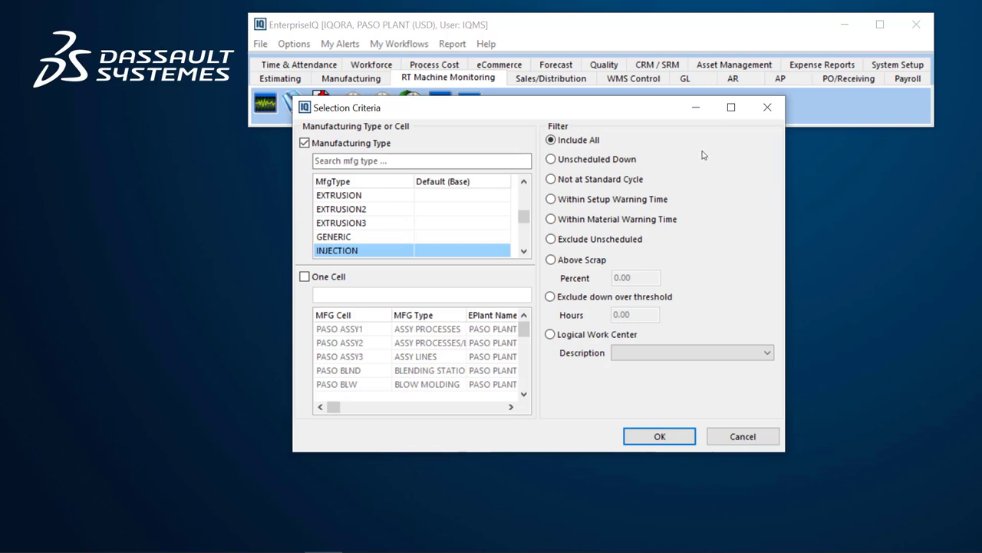
pyautogui.click(551, 199)
pyautogui.click(551, 179)
pyautogui.click(552, 141)
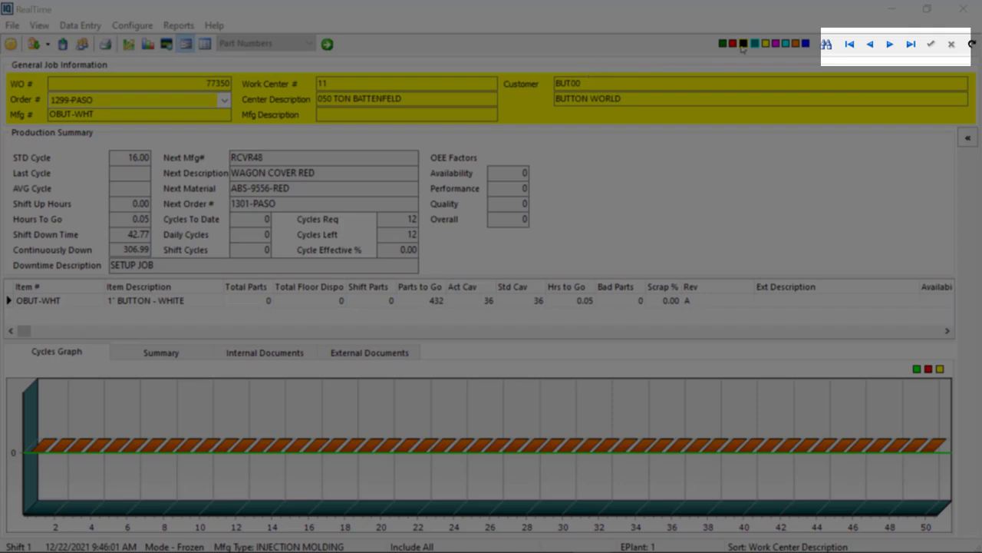
# Step forward through the injection work centers' job details as far as work center 04
pyautogui.click(891, 46)
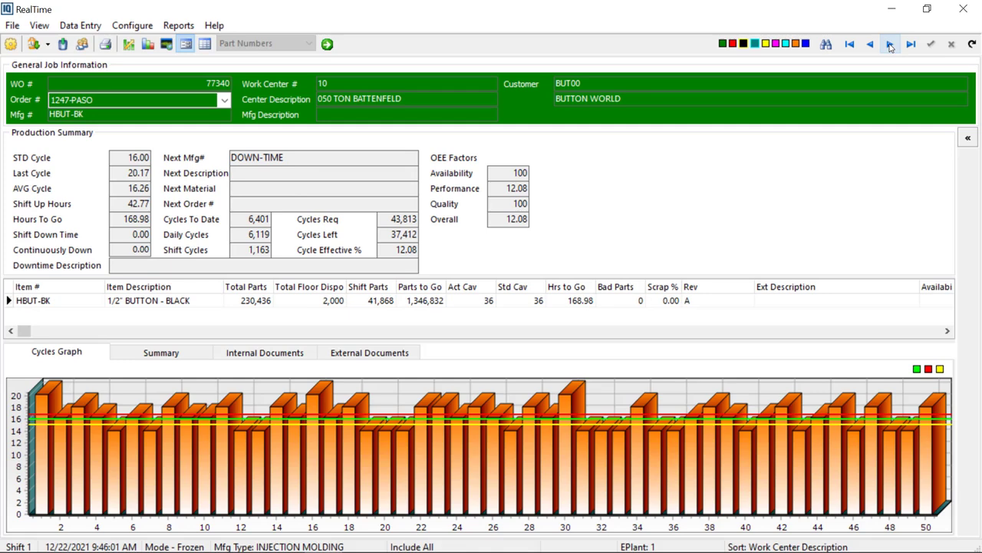
pyautogui.click(891, 46)
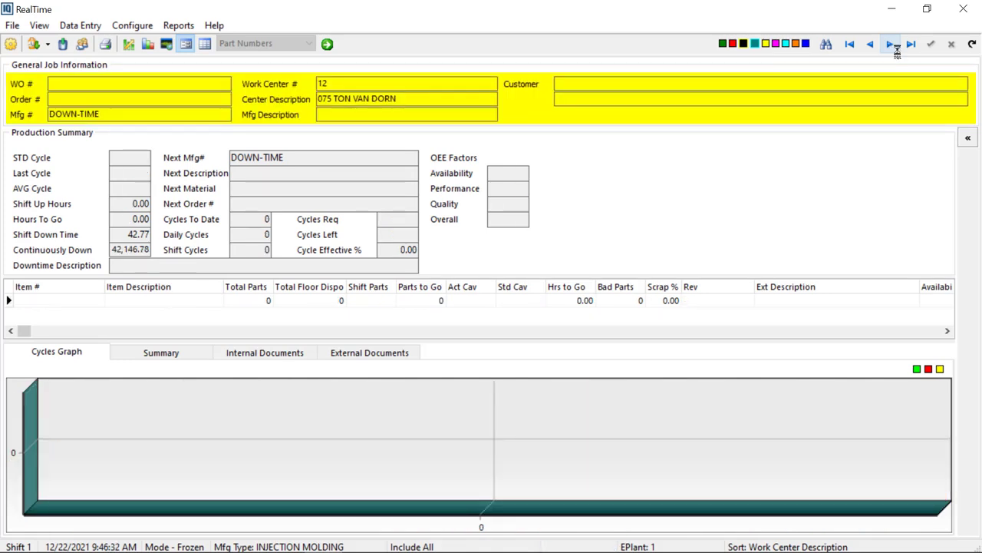
pyautogui.click(890, 45)
pyautogui.click(891, 45)
pyautogui.click(890, 46)
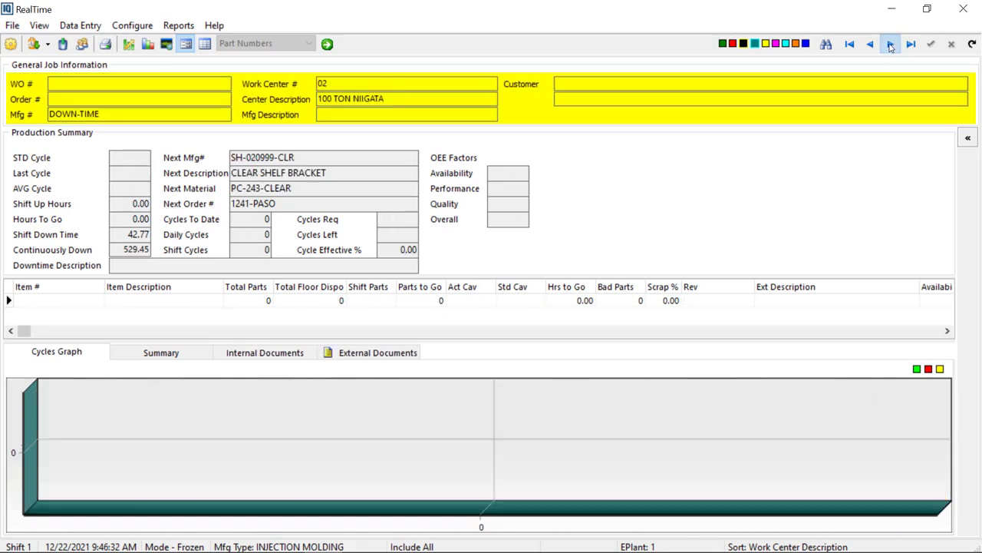
pyautogui.click(890, 46)
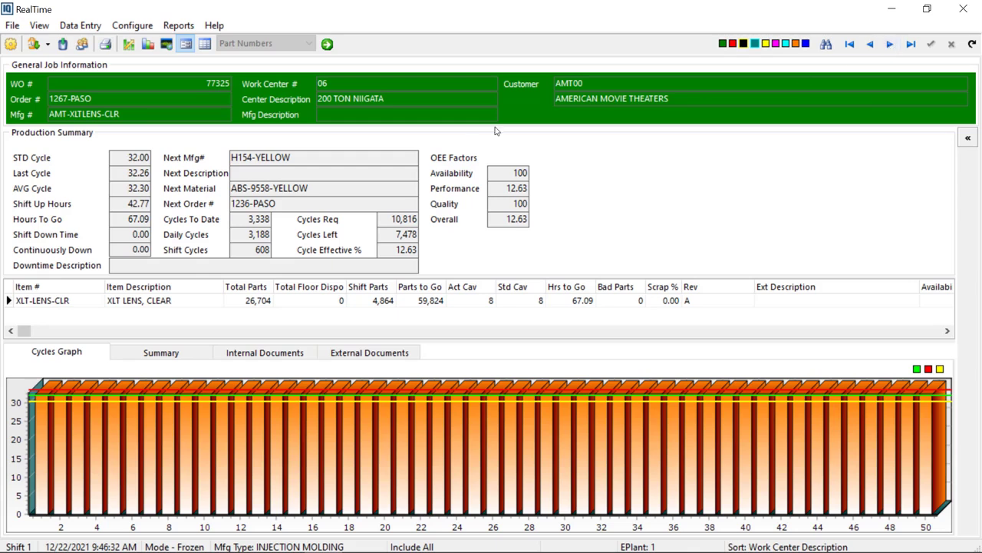
pyautogui.click(890, 46)
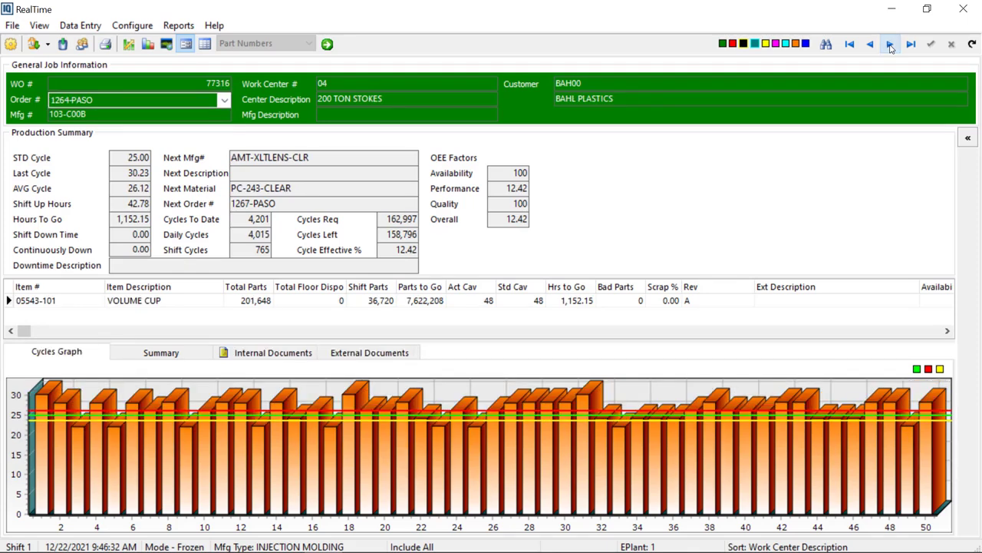
# Step back through the work center records to the job details of work center 10
pyautogui.click(869, 46)
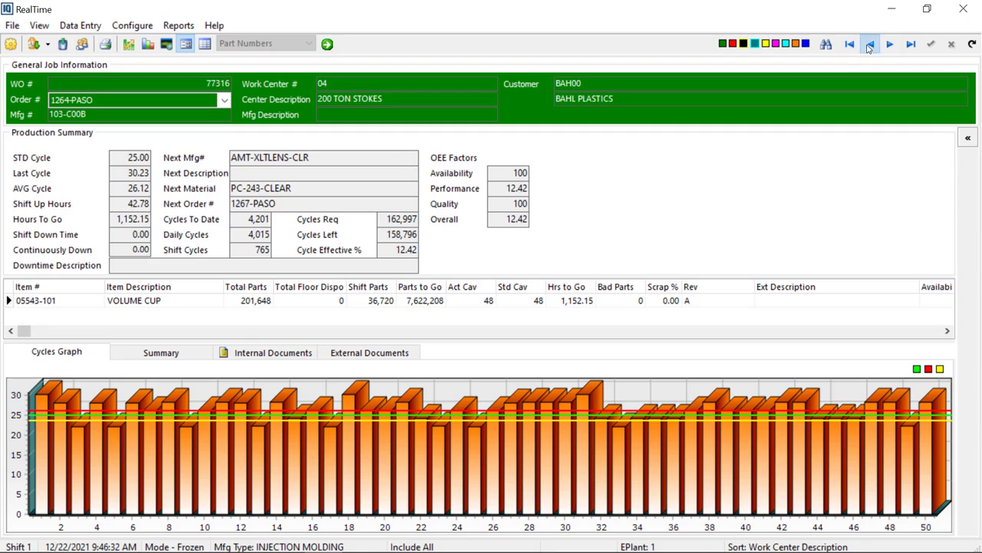
pyautogui.click(869, 46)
pyautogui.click(869, 47)
pyautogui.click(869, 47)
pyautogui.click(869, 47)
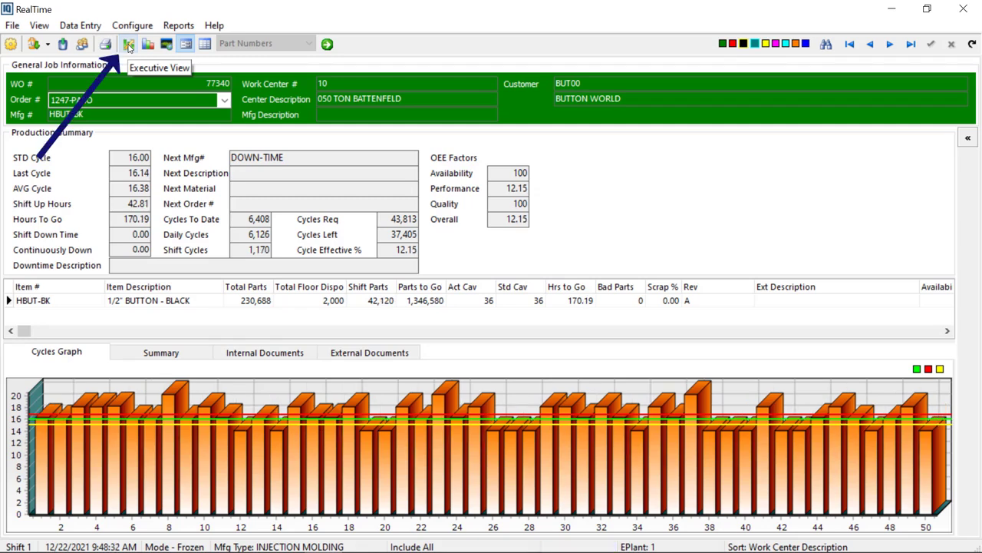
# Review plant efficiency in the Executive View, and the cycle graphs of work centers 10, 11, 12, 01, 02, 03 and 06
pyautogui.click(129, 47)
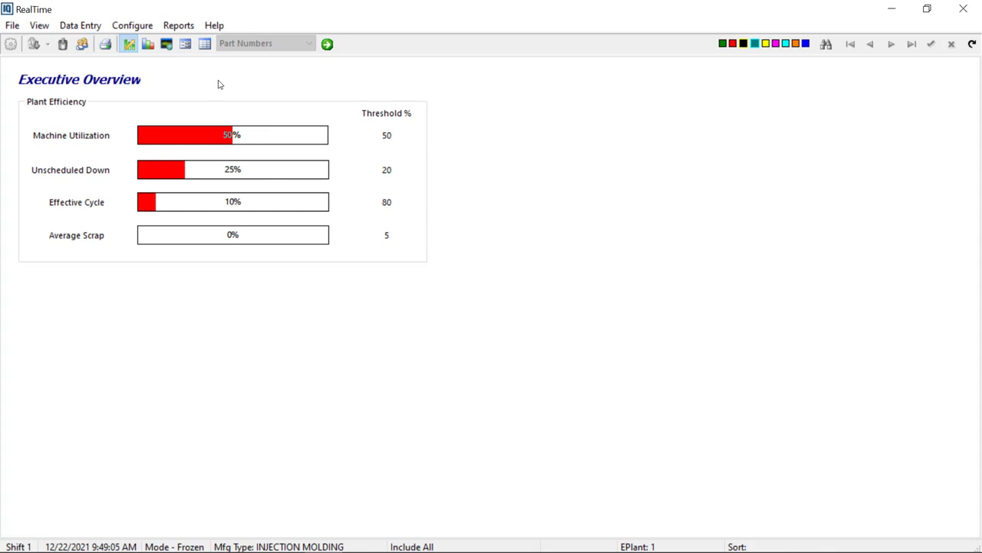
pyautogui.click(148, 45)
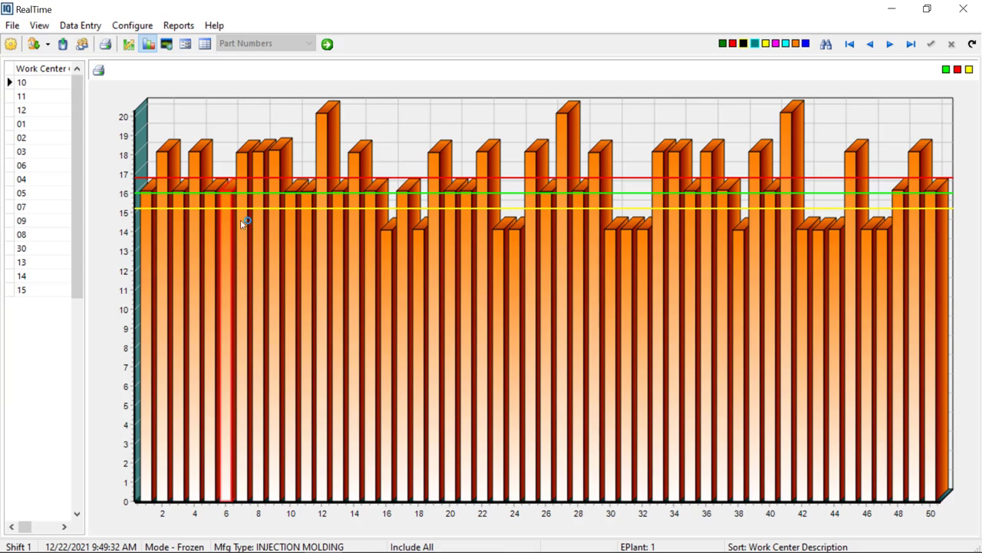
pyautogui.click(32, 97)
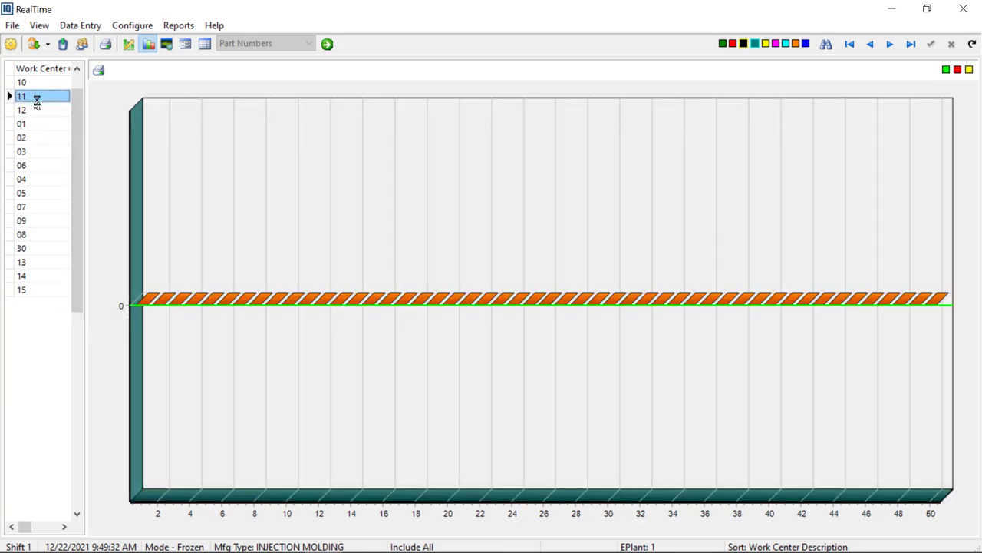
pyautogui.click(34, 111)
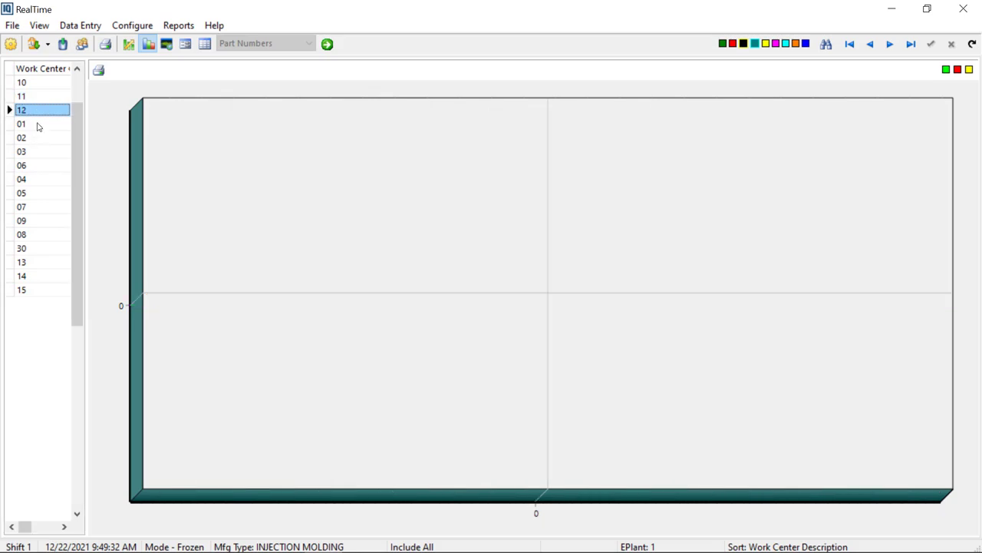
pyautogui.click(39, 125)
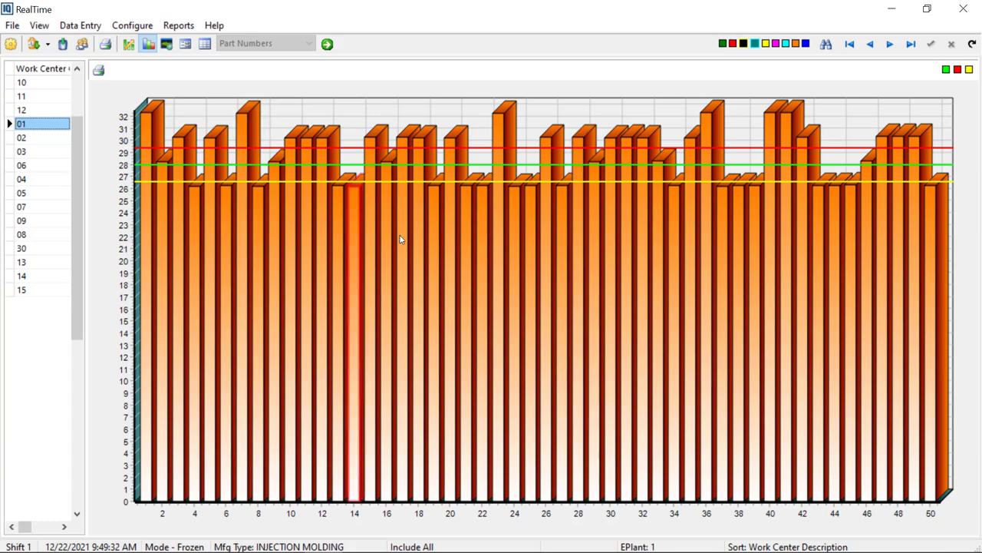
pyautogui.click(41, 142)
pyautogui.click(40, 154)
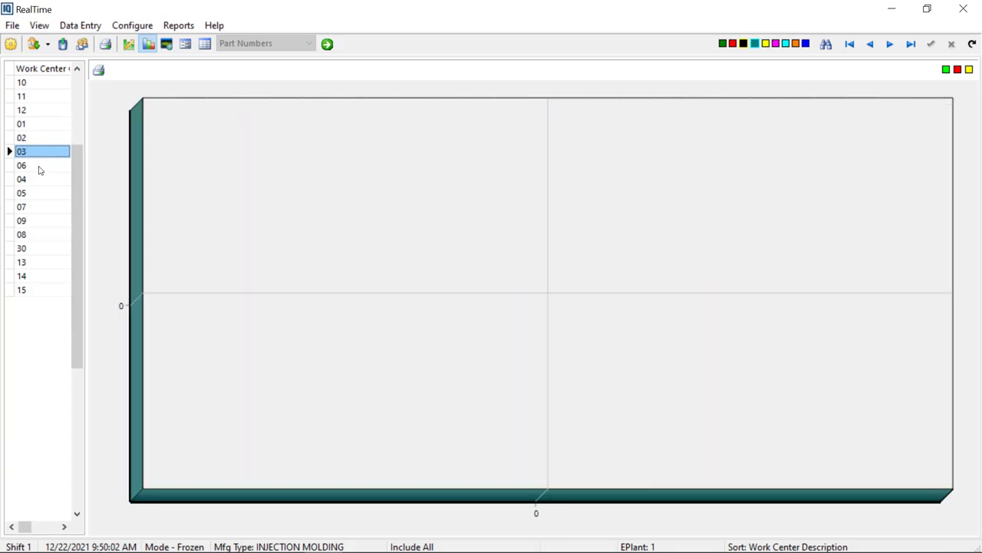
pyautogui.click(38, 166)
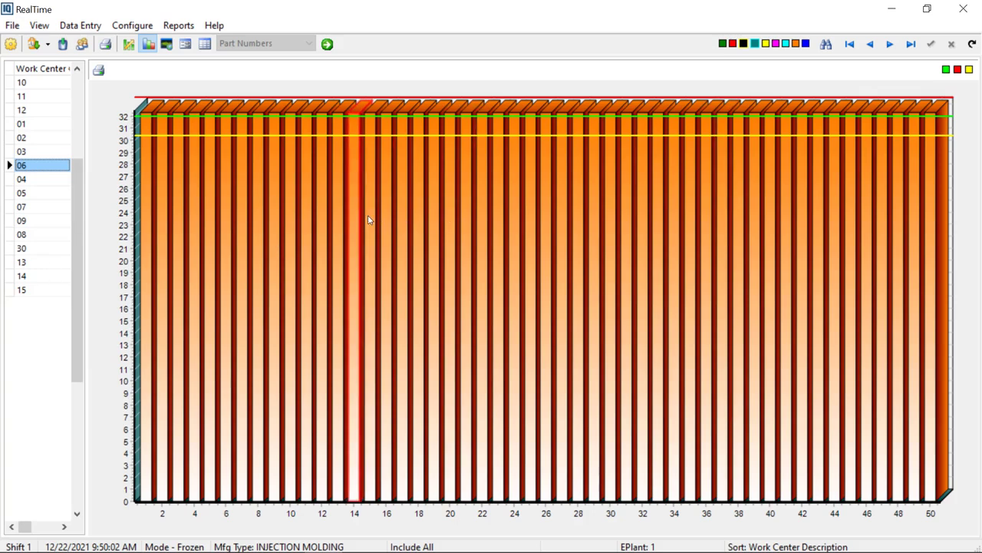
# Show the Plantwide View and look through the job and downtime status of all listed work centers
pyautogui.click(166, 45)
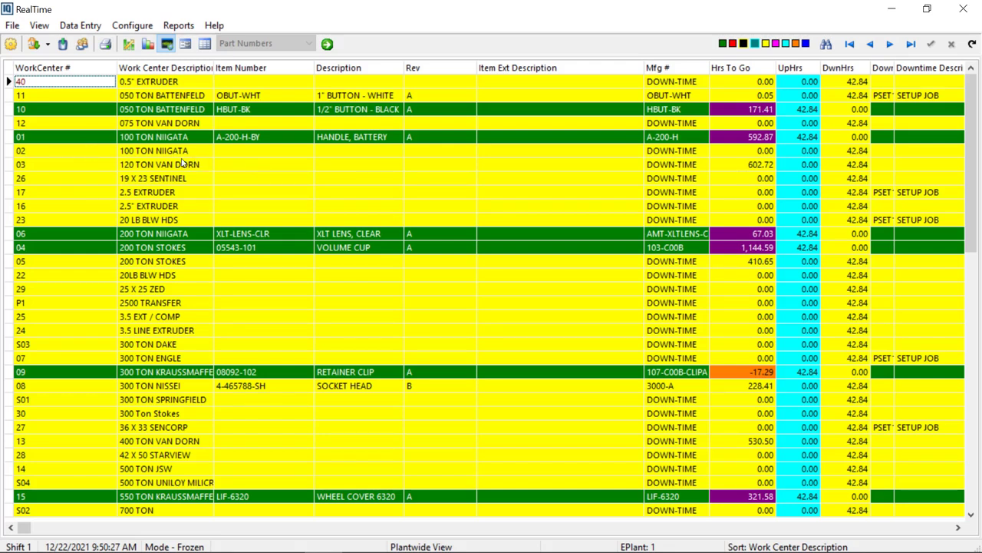
pyautogui.scroll(-1, 229, 133)
pyautogui.scroll(-20, 229, 133)
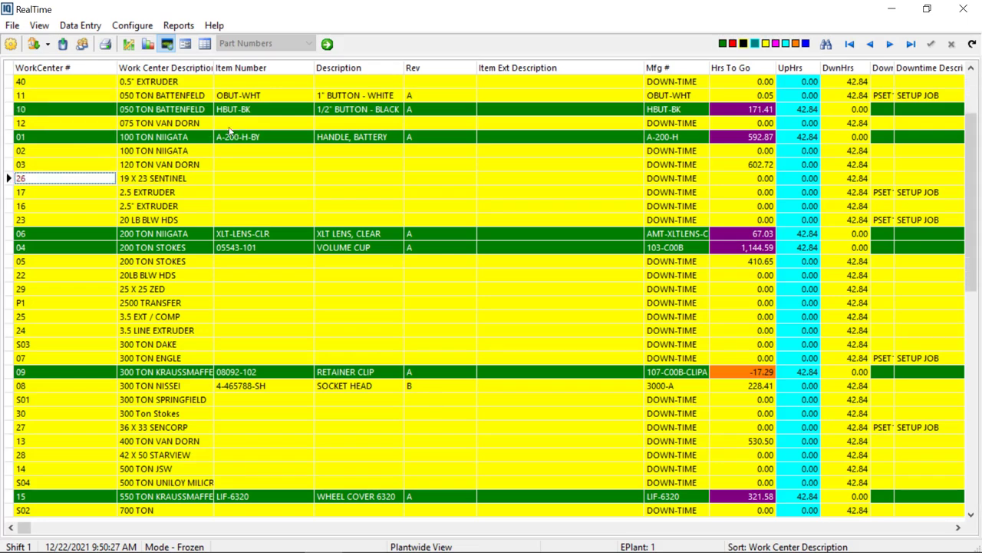
pyautogui.scroll(-20, 236, 134)
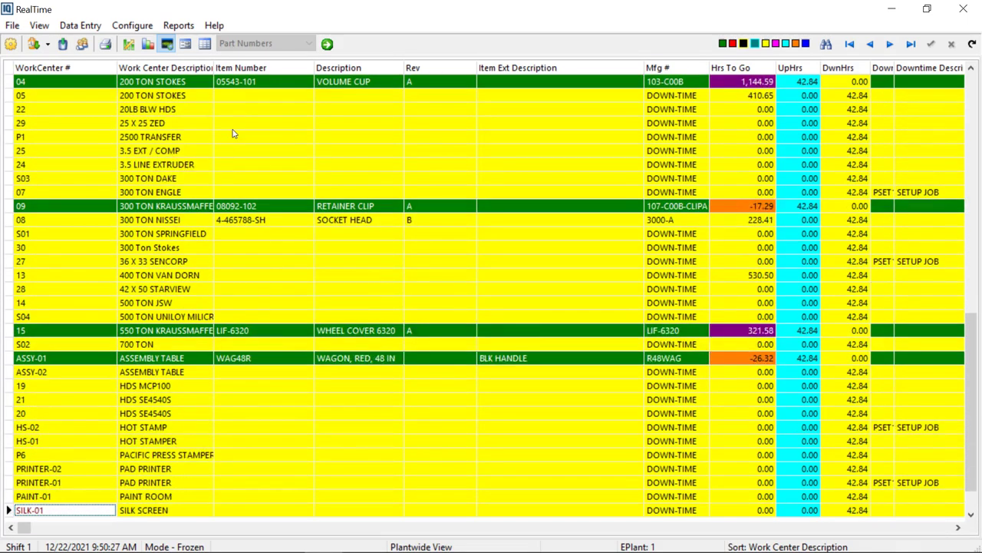
pyautogui.scroll(20, 234, 135)
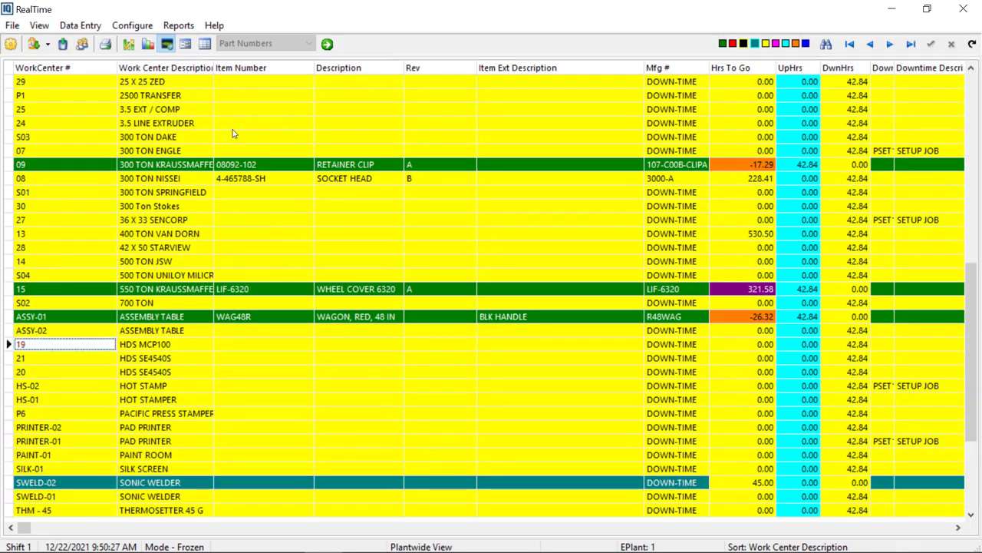
pyautogui.scroll(15, 240, 136)
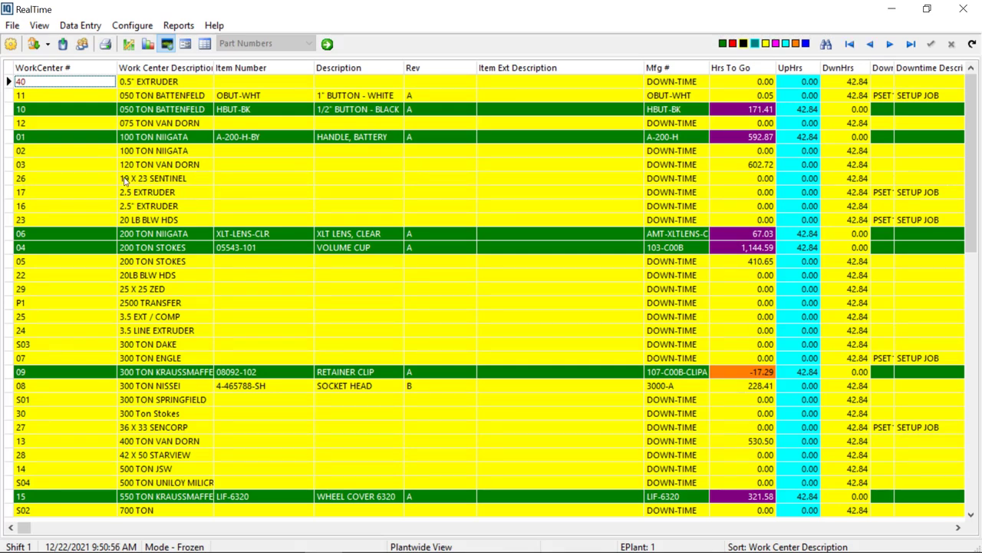
# View all injection centers as a list, first with the Work Orders data and finally with the Quality Control data
pyautogui.click(205, 46)
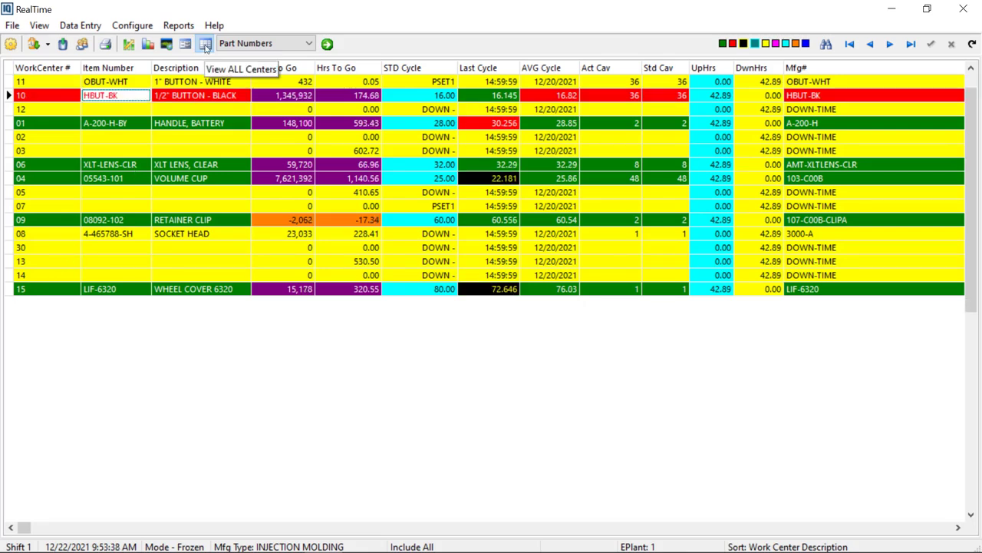
pyautogui.click(205, 45)
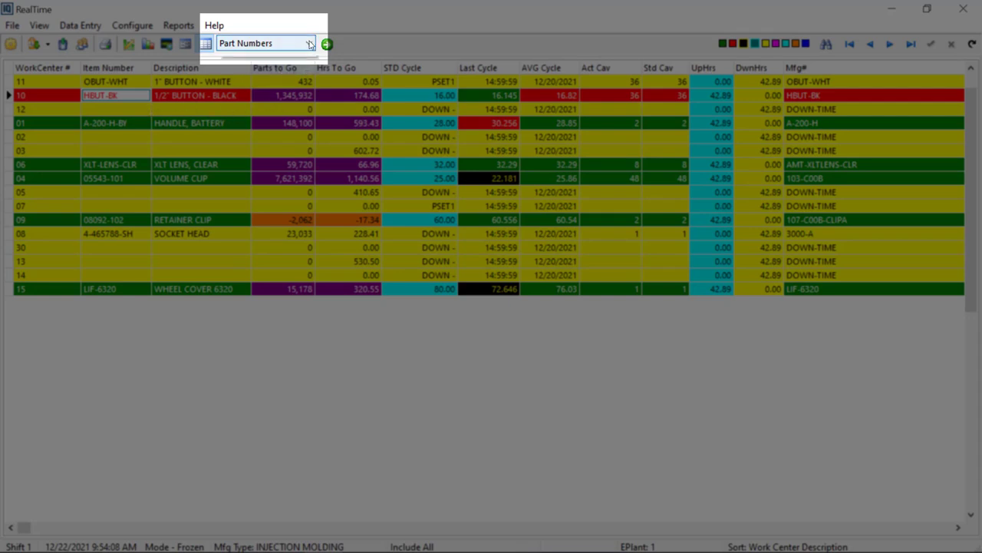
pyautogui.click(310, 44)
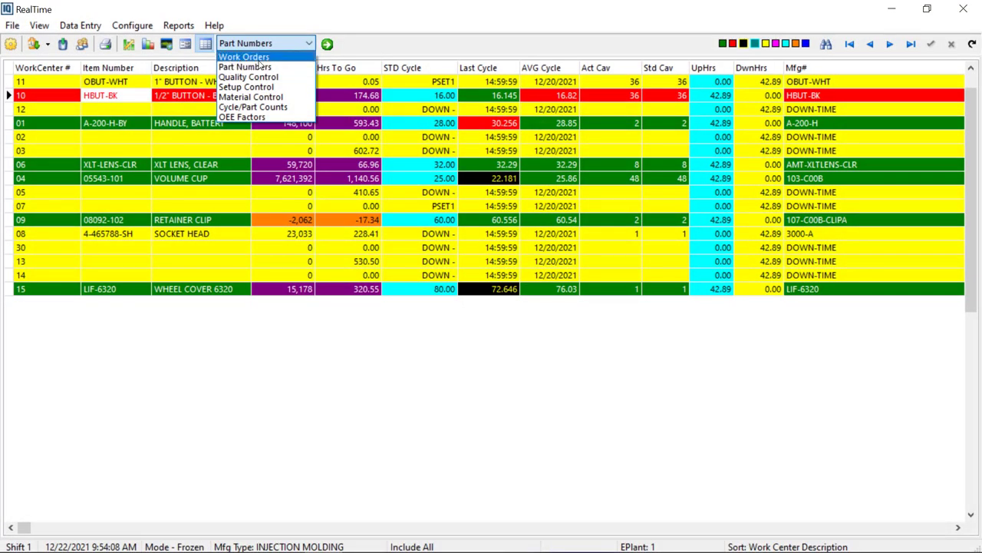
pyautogui.click(259, 58)
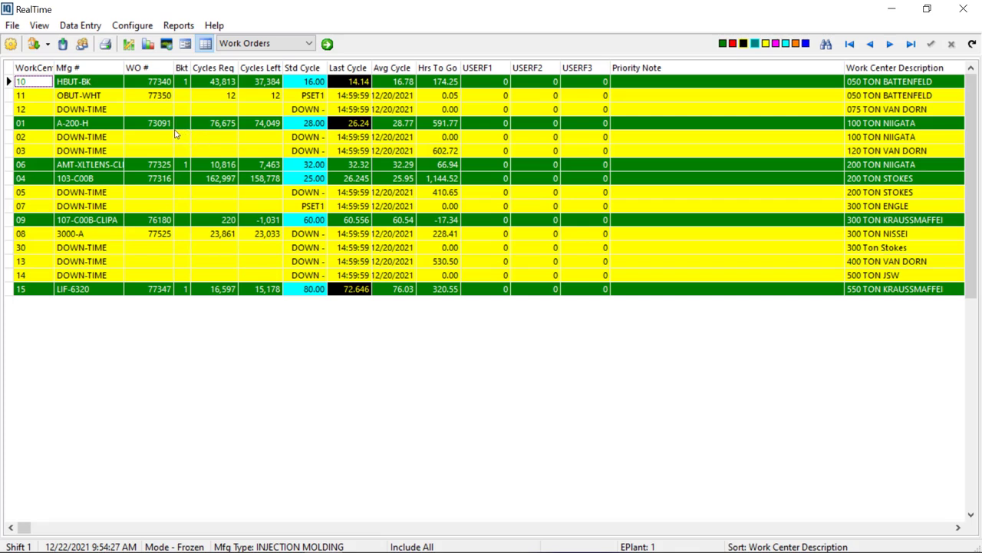
pyautogui.click(311, 43)
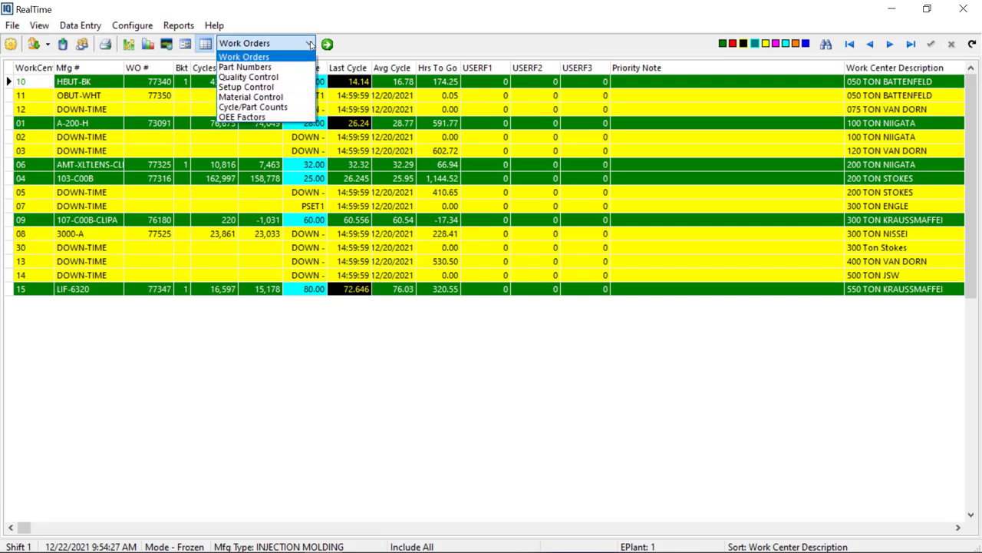
pyautogui.click(274, 78)
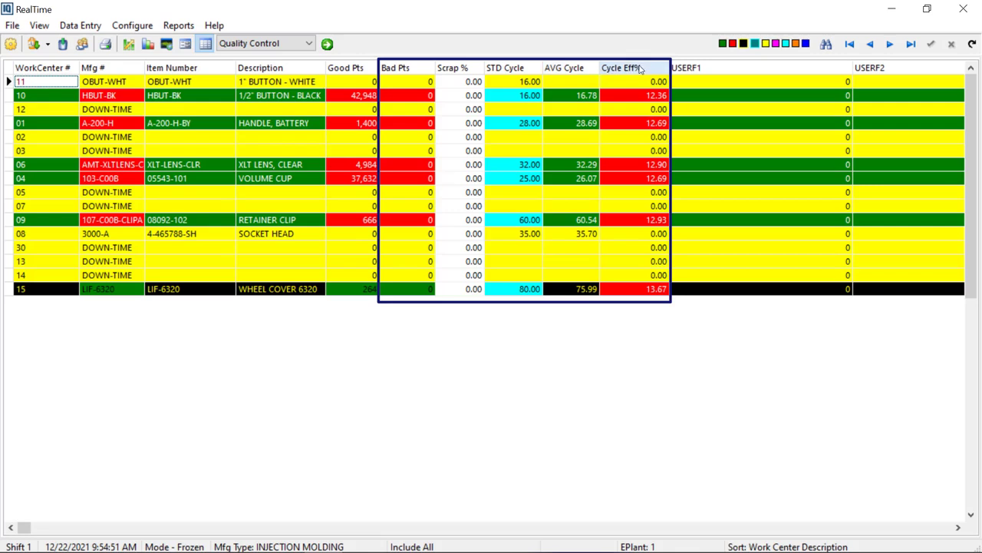
# Switch the all-centers list to the Setup Control data and examine work center 11's next manufacturing number and next primary tool
pyautogui.click(311, 44)
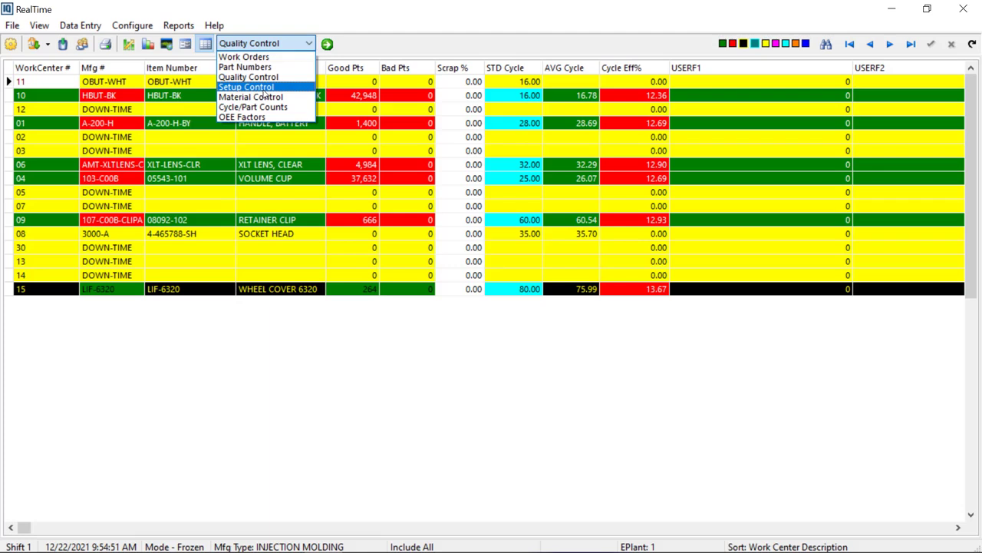
pyautogui.click(263, 87)
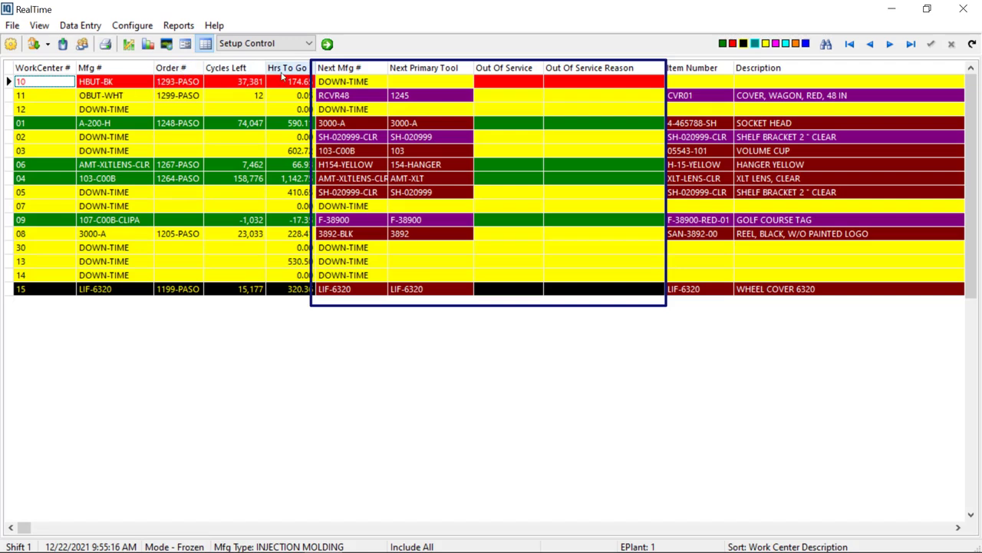
pyautogui.click(350, 98)
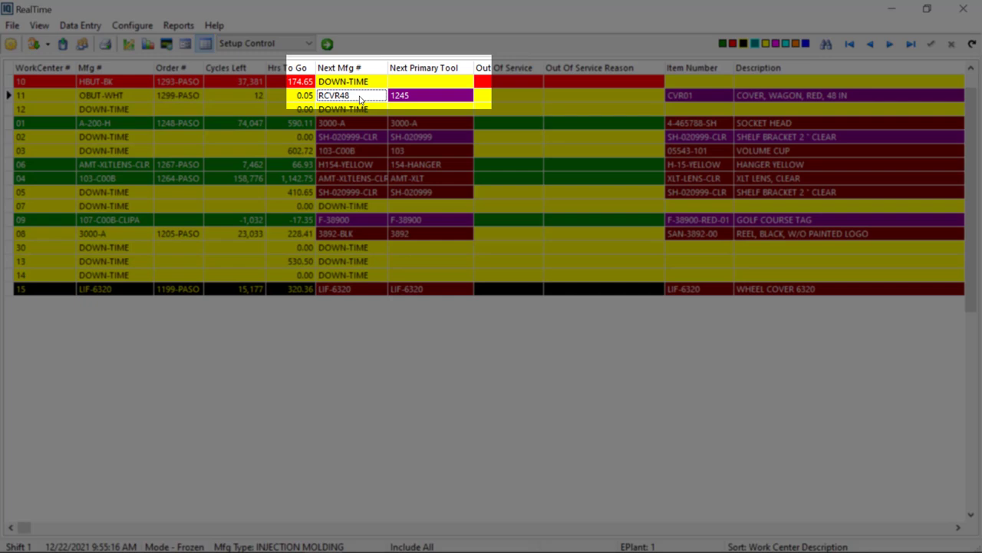
pyautogui.click(430, 101)
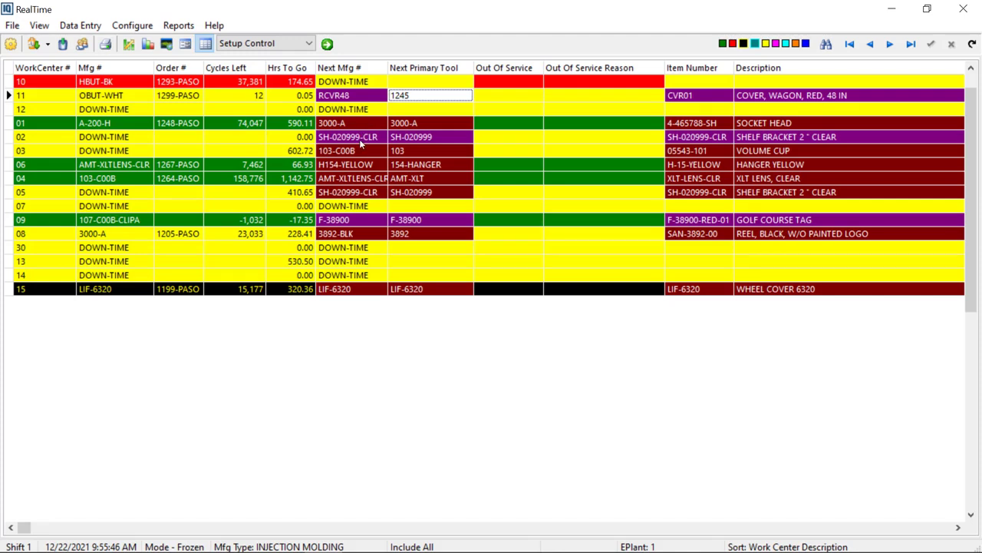
# Switch the all-centers list to the Material Control data and check the green status color code
pyautogui.click(309, 44)
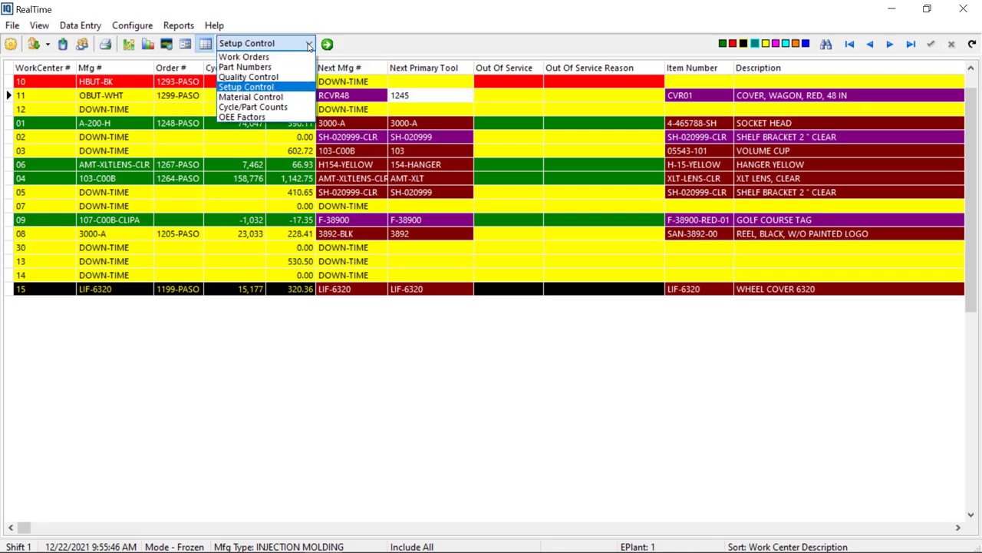
pyautogui.click(276, 98)
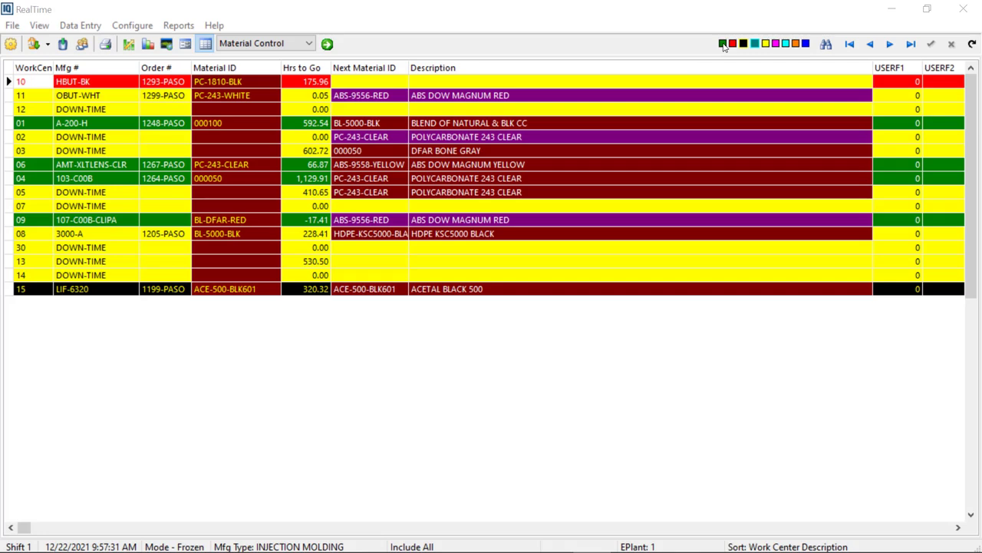
pyautogui.click(722, 44)
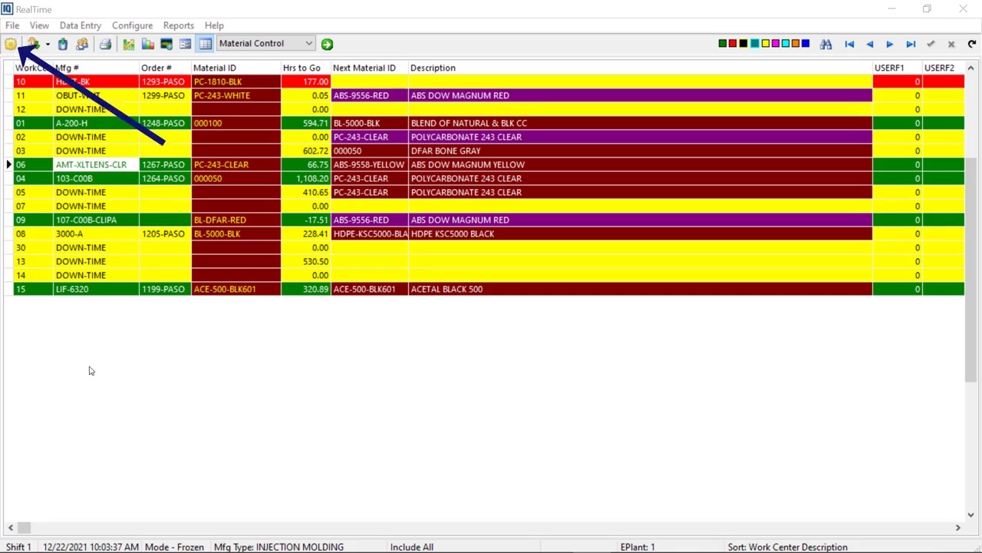
# Review the next work order choices for work center 06, highlighting H154-YELLOW, and cancel without starting it
pyautogui.click(11, 45)
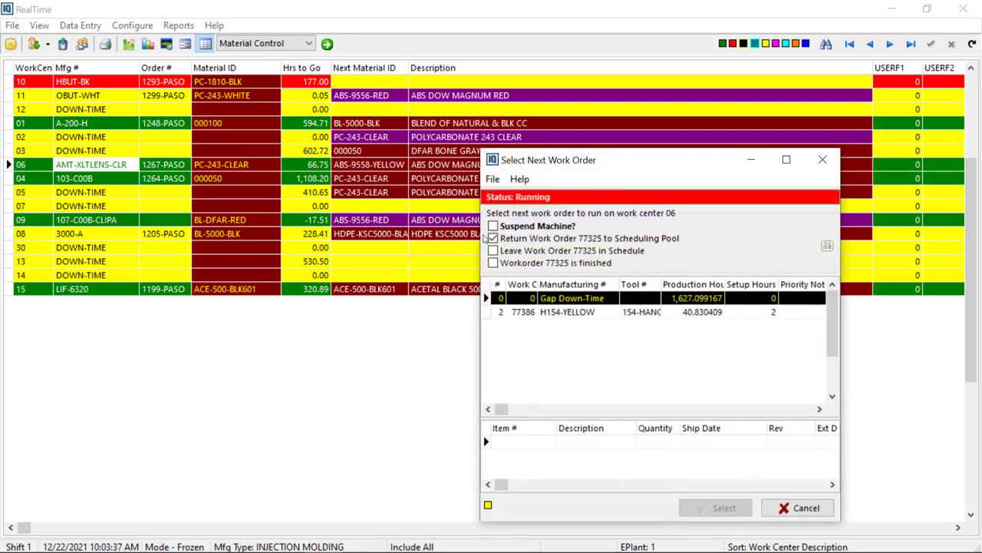
pyautogui.moveTo(622, 169); pyautogui.dragTo(579, 148)
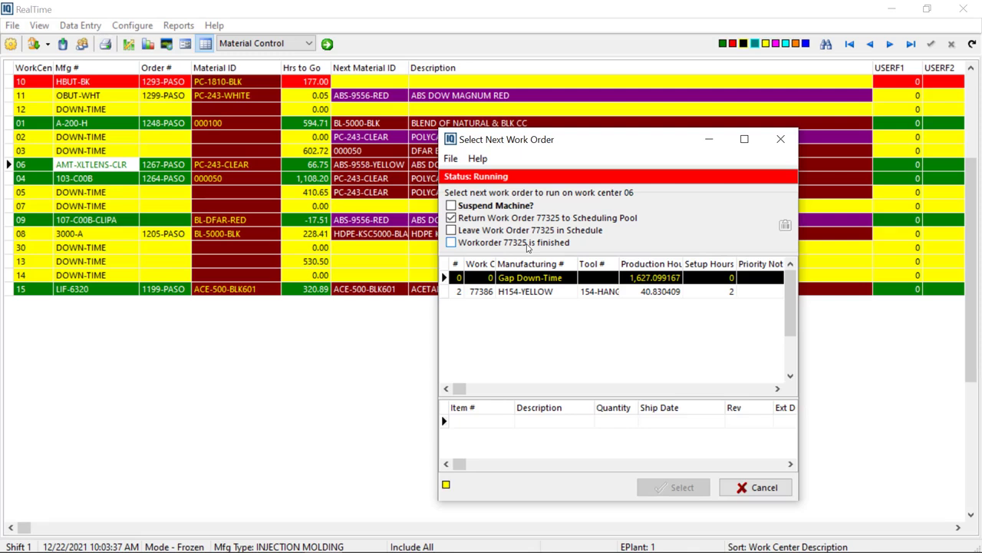
pyautogui.click(519, 294)
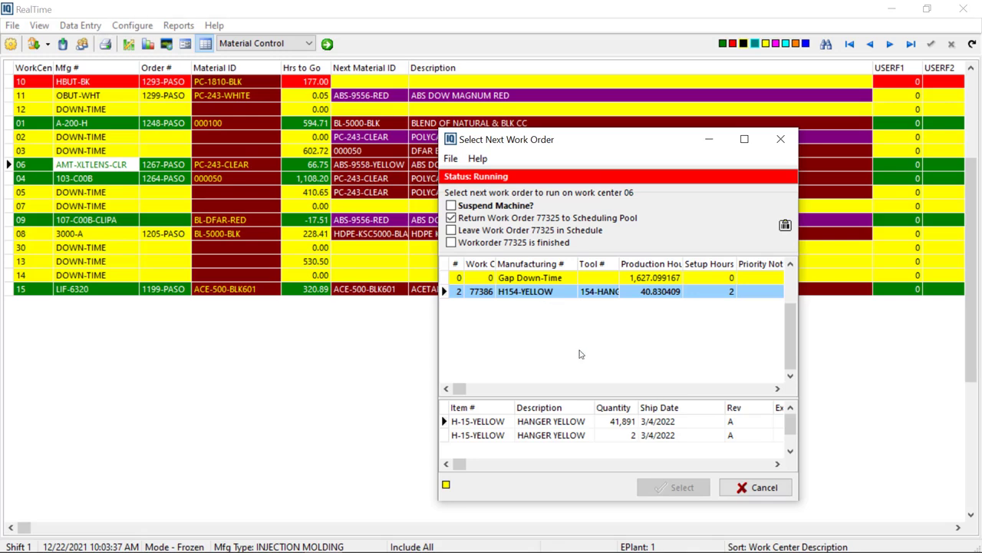
pyautogui.click(764, 492)
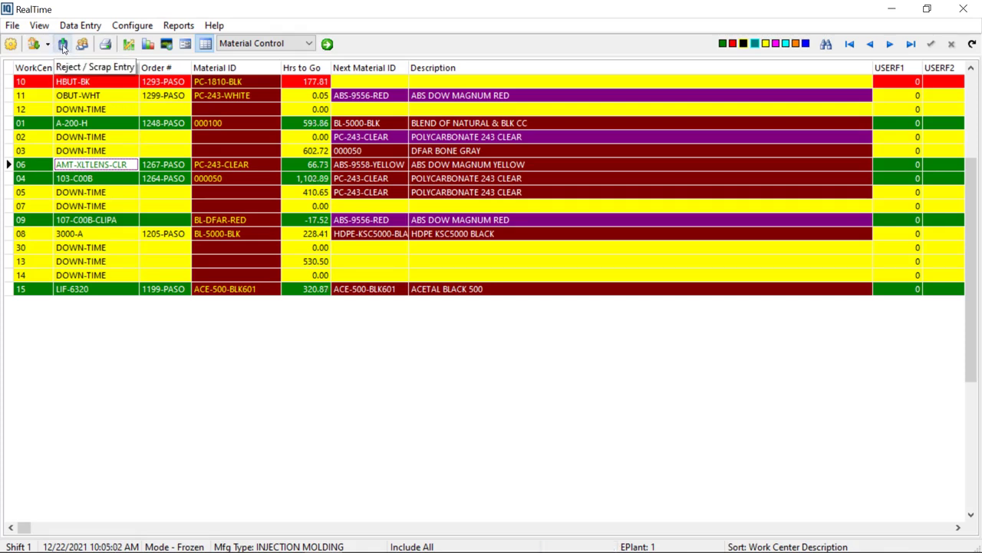
# View the part reject and attribute data entry for work center 01, and close it without recording a reject
pyautogui.click(83, 125)
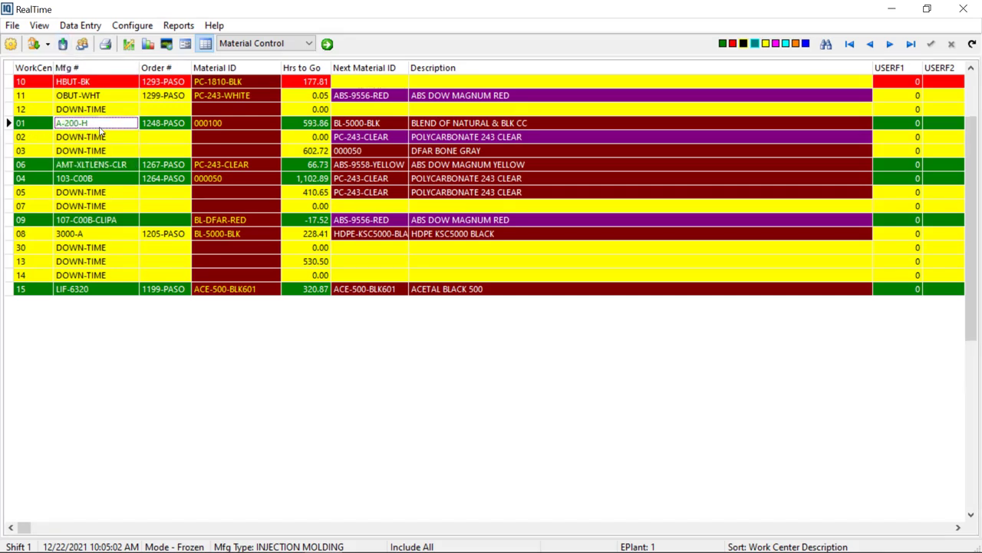
pyautogui.click(63, 44)
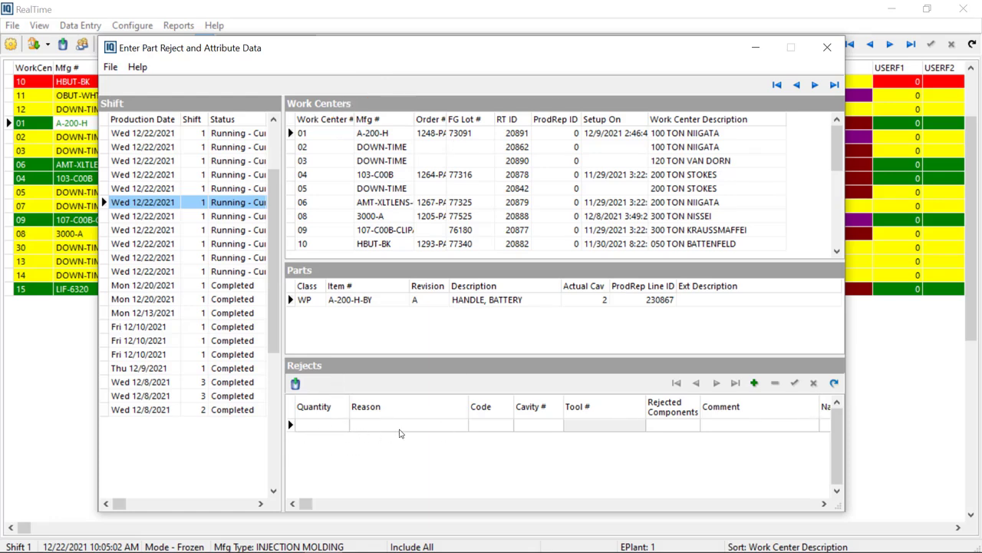
pyautogui.click(827, 48)
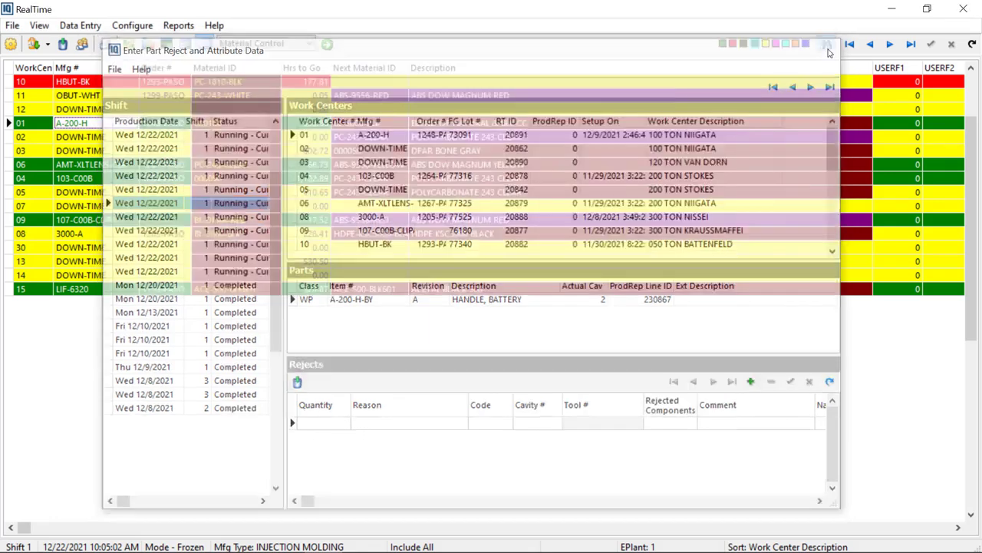
# View the labor hours entry for work center 01, and close it without adding hours
pyautogui.click(82, 43)
pyautogui.moveTo(462, 139); pyautogui.dragTo(455, 132)
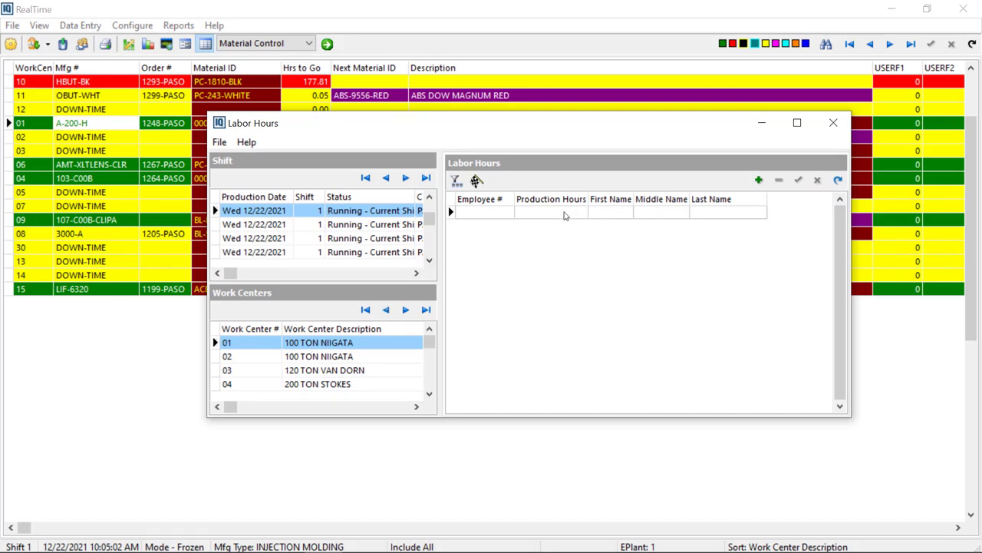
pyautogui.click(834, 123)
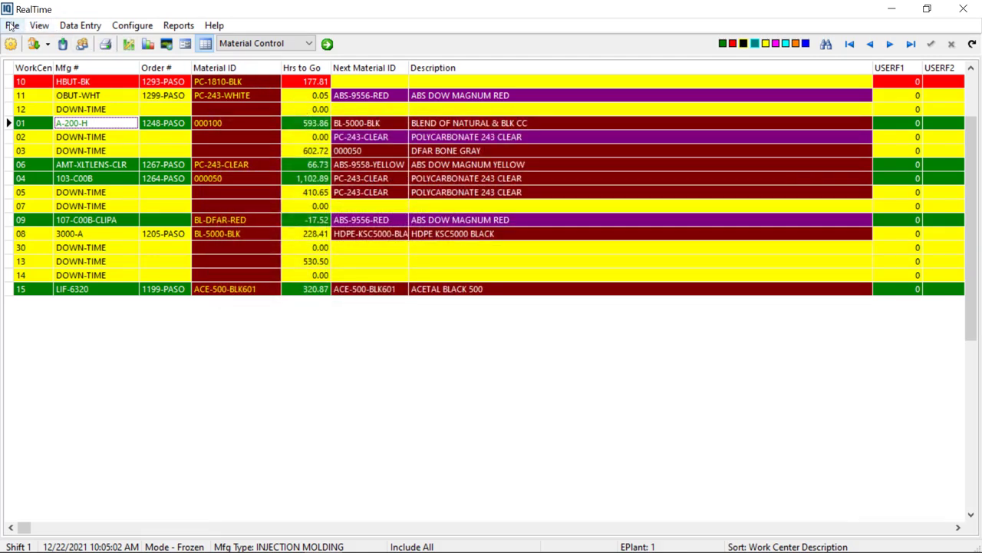
# Filter the work center list to the EXTRUSION manufacturing type with Include All
pyautogui.click(12, 26)
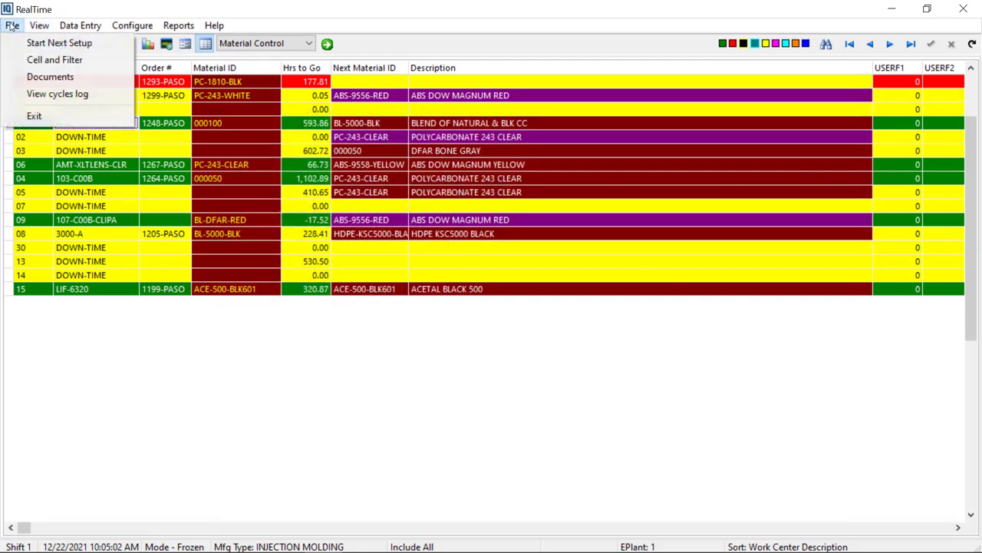
pyautogui.click(46, 62)
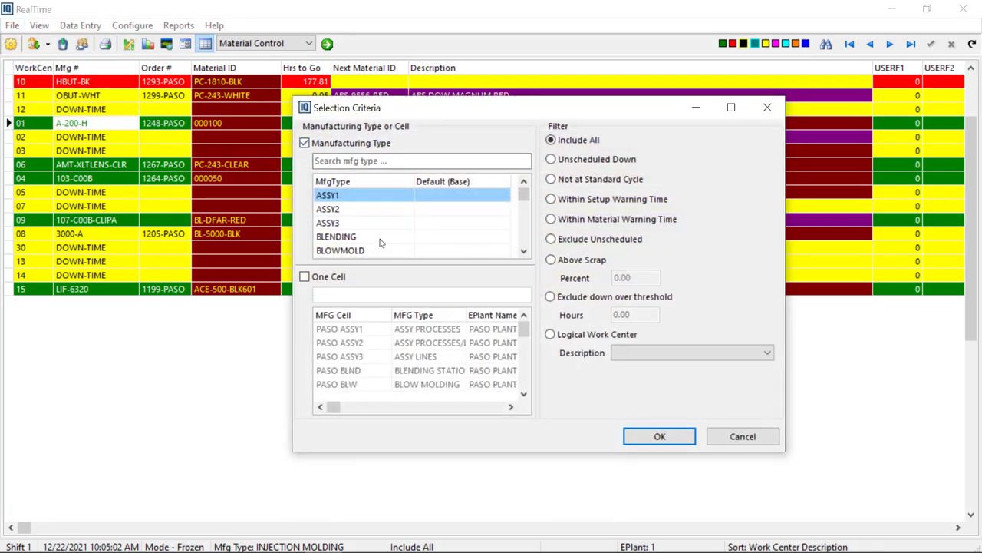
pyautogui.click(523, 250)
pyautogui.click(523, 251)
pyautogui.click(524, 250)
pyautogui.click(357, 223)
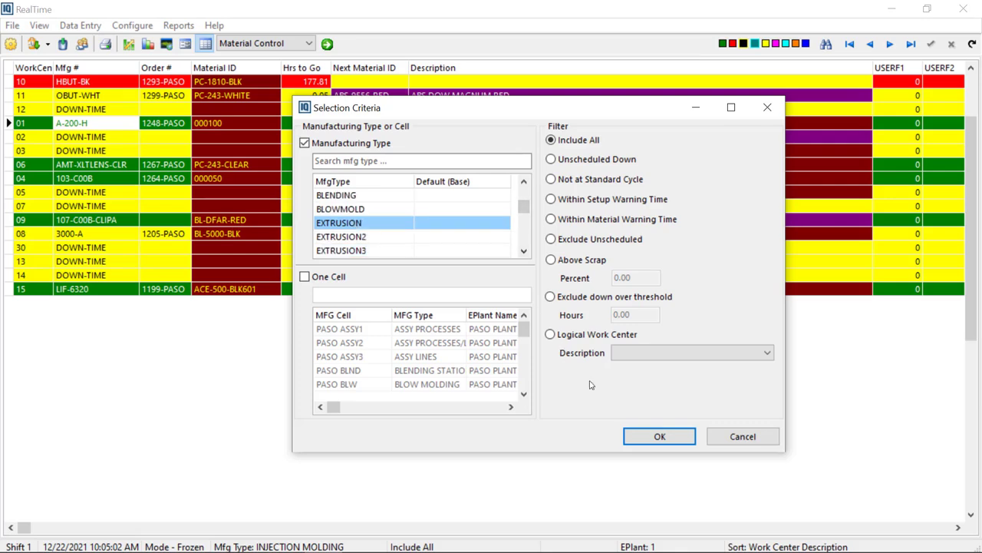
pyautogui.click(657, 437)
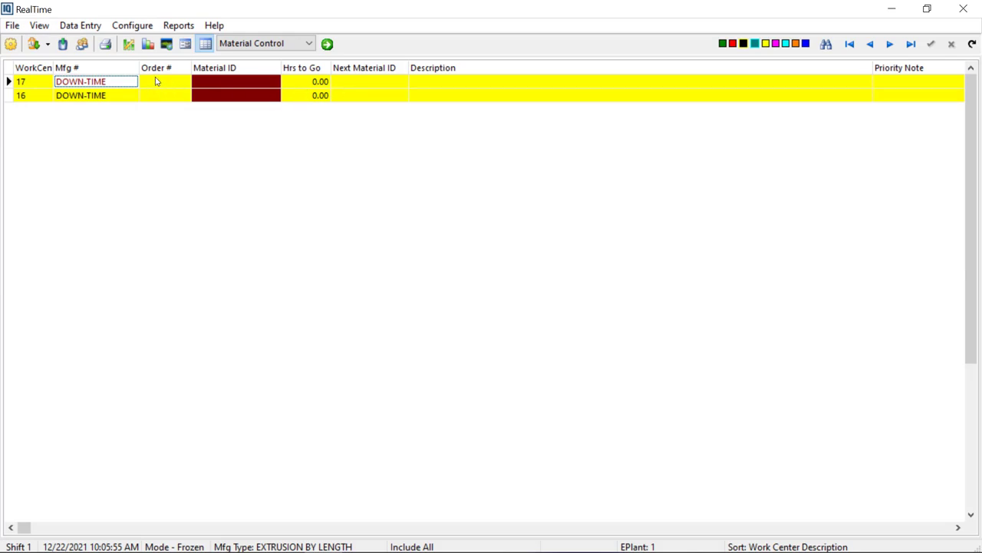
# Set the work center list's manufacturing type filter back to injection molding with Include All
pyautogui.click(40, 26)
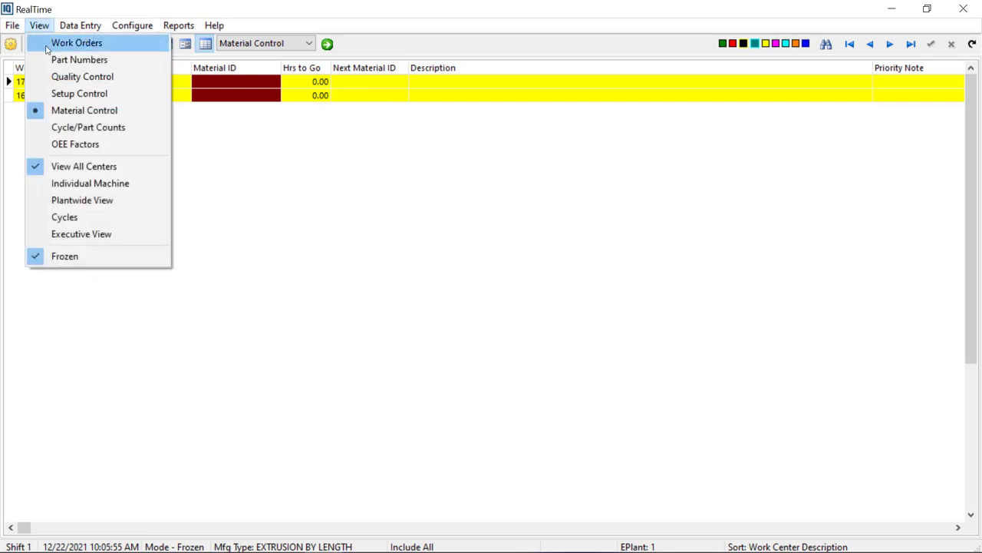
pyautogui.moveTo(13, 25)
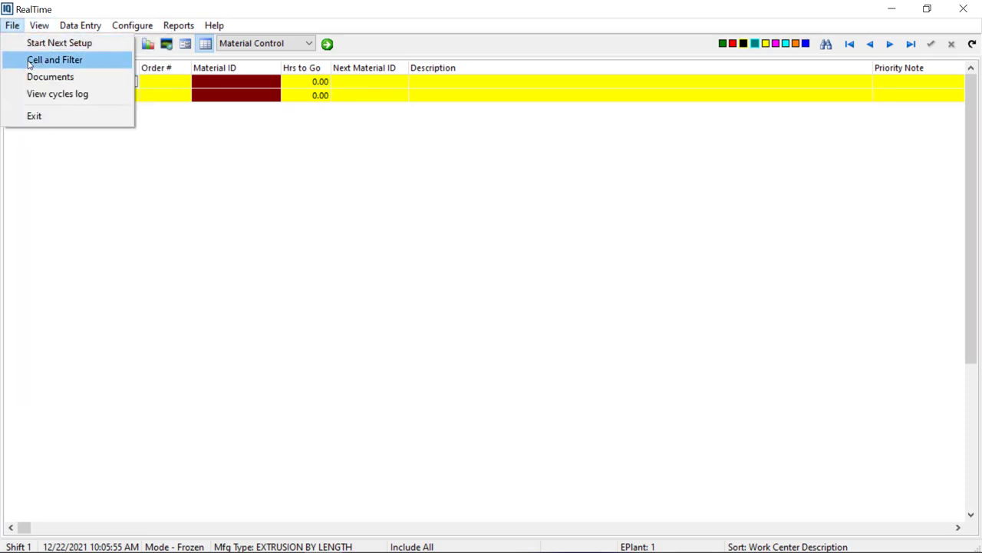
pyautogui.click(29, 62)
pyautogui.click(523, 252)
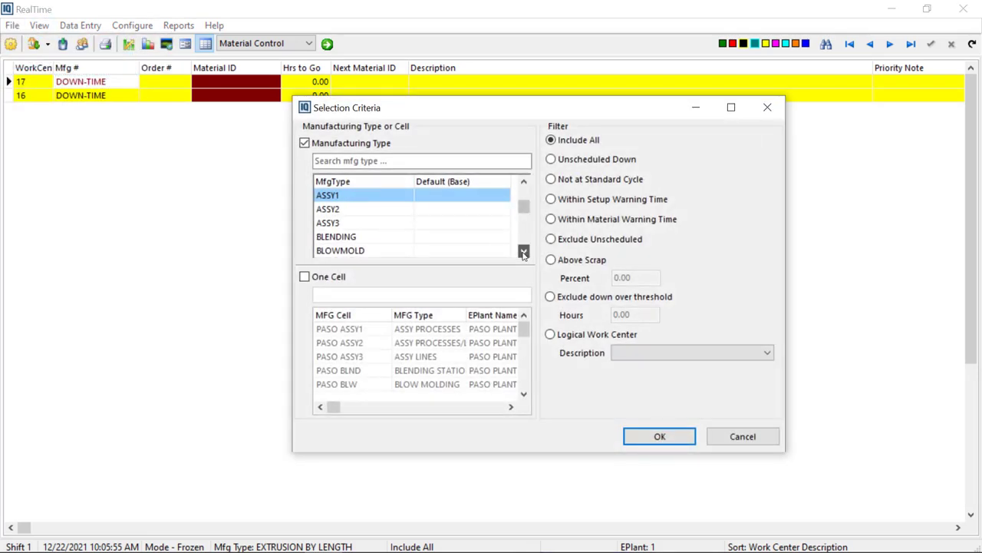
pyautogui.press('Down')
pyautogui.press('Down')
pyautogui.press('Return')
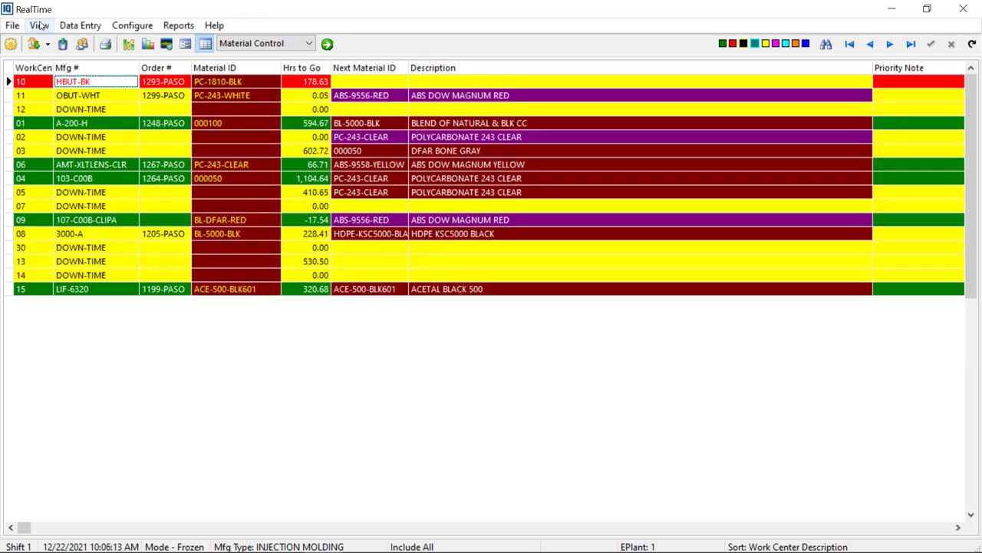
# Review the default shift schedules in Shop Setup, including the calendar and shift start times, and close it
pyautogui.click(40, 25)
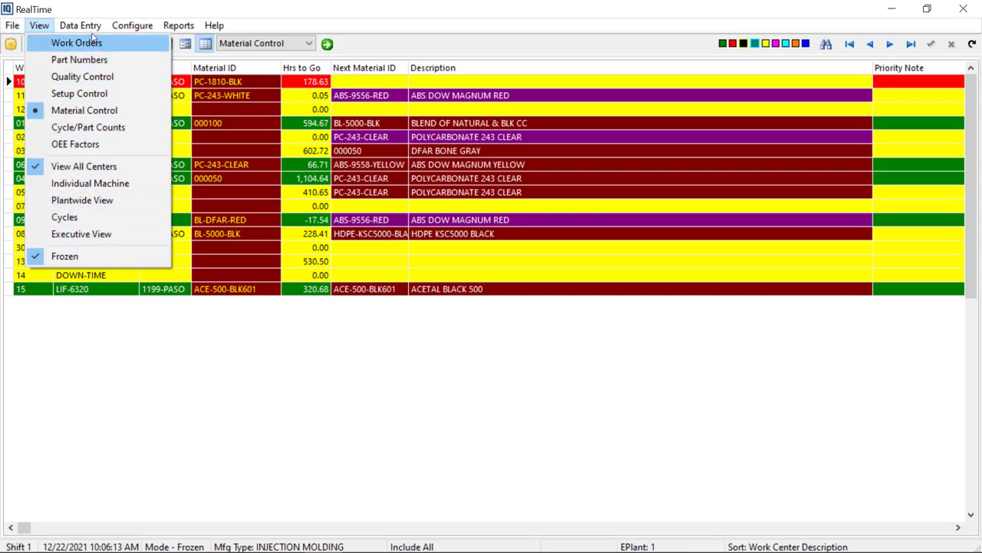
pyautogui.moveTo(132, 28)
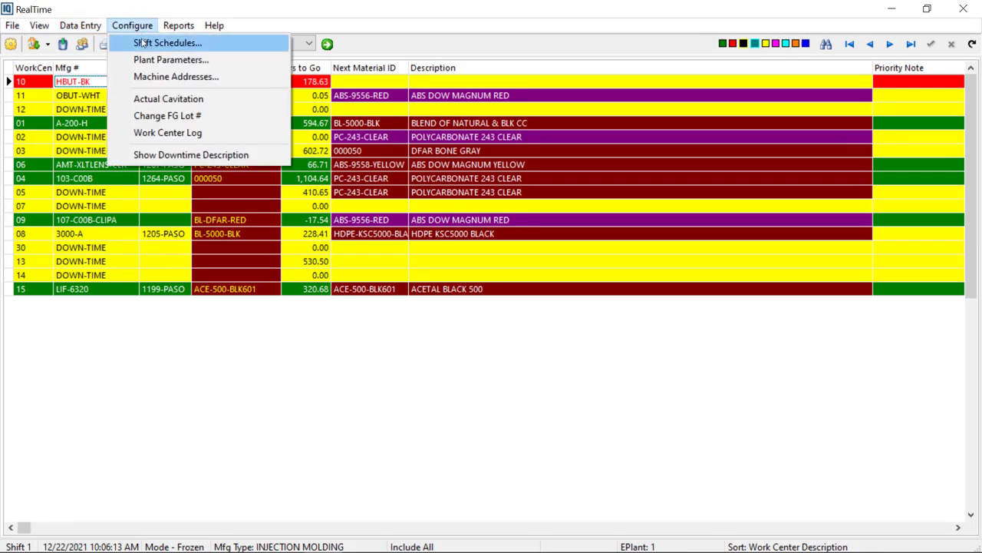
pyautogui.click(132, 25)
pyautogui.click(170, 41)
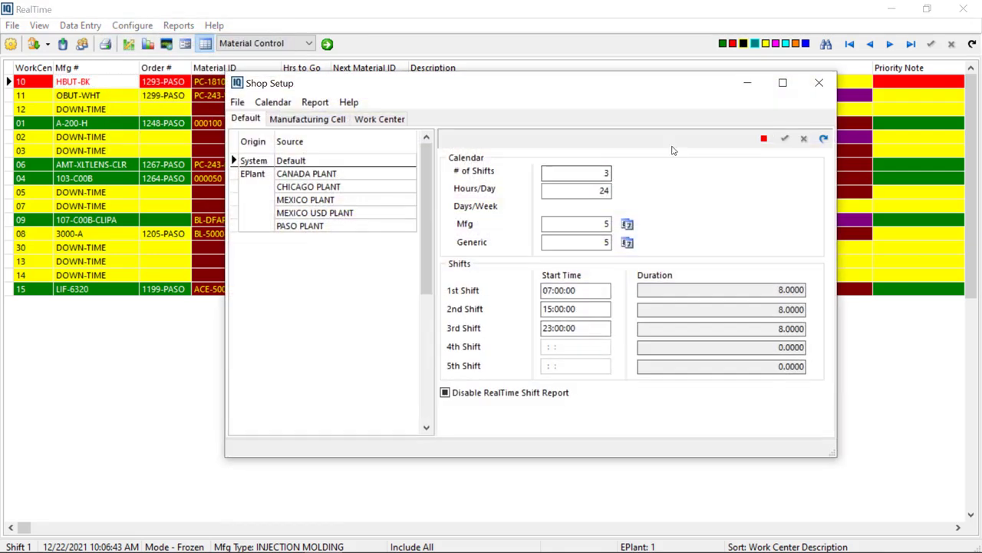
pyautogui.click(819, 82)
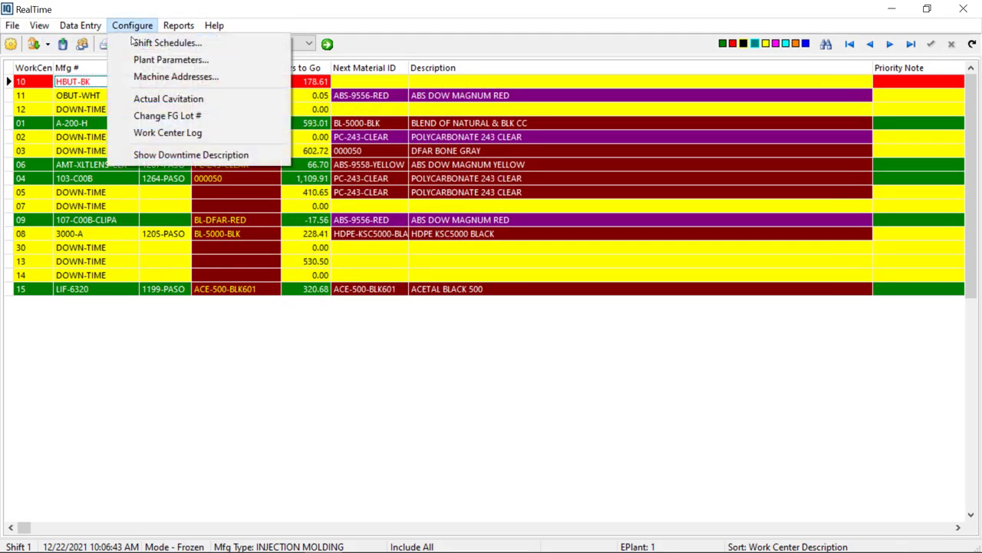
# Review the Plant Parameters, including thresholds, warning times, refresh rate and default codes, and close them unchanged
pyautogui.click(143, 63)
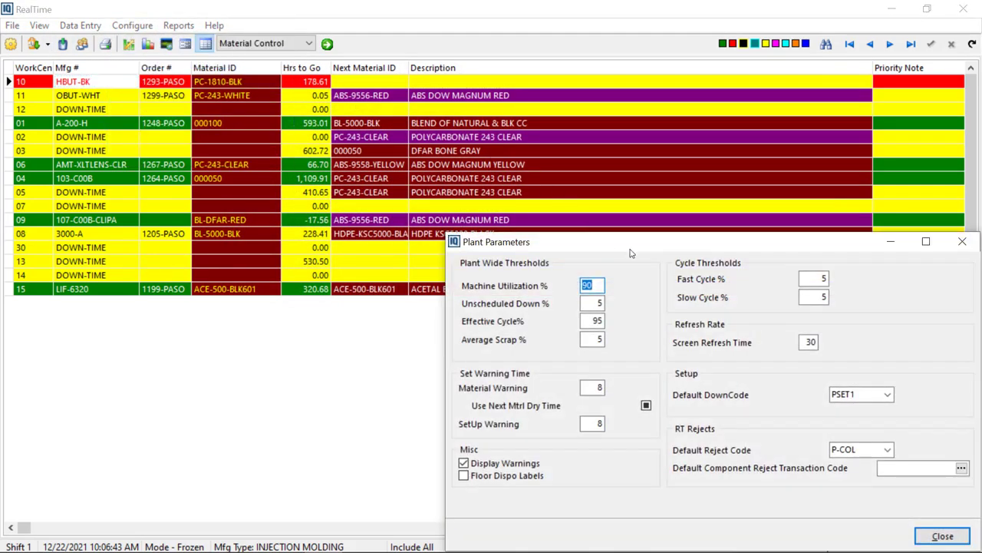
pyautogui.moveTo(614, 182); pyautogui.dragTo(383, 79)
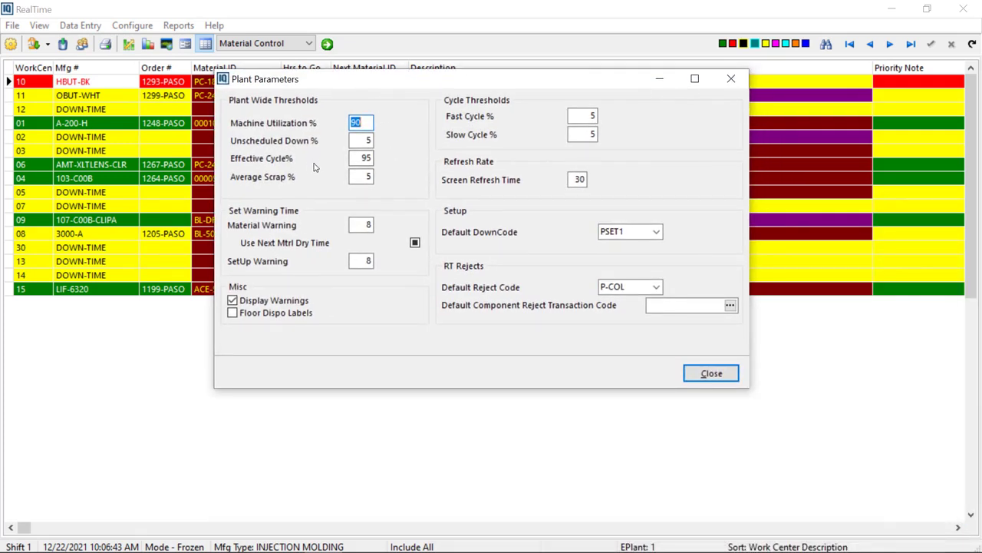
pyautogui.click(369, 125)
pyautogui.click(706, 373)
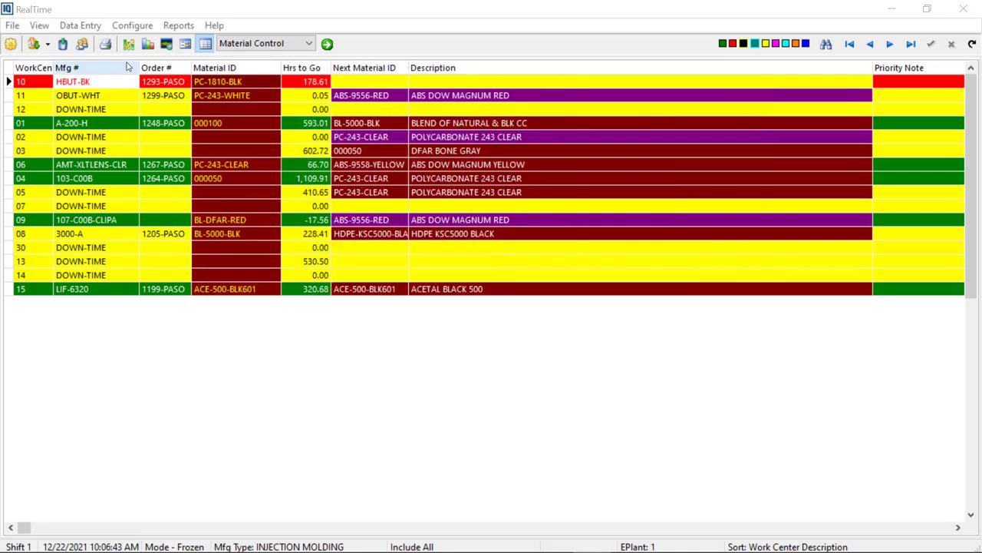
# Browse the registered RealTime reports and the selection criteria of the downtime reports, and close the list without printing
pyautogui.click(179, 25)
pyautogui.click(193, 44)
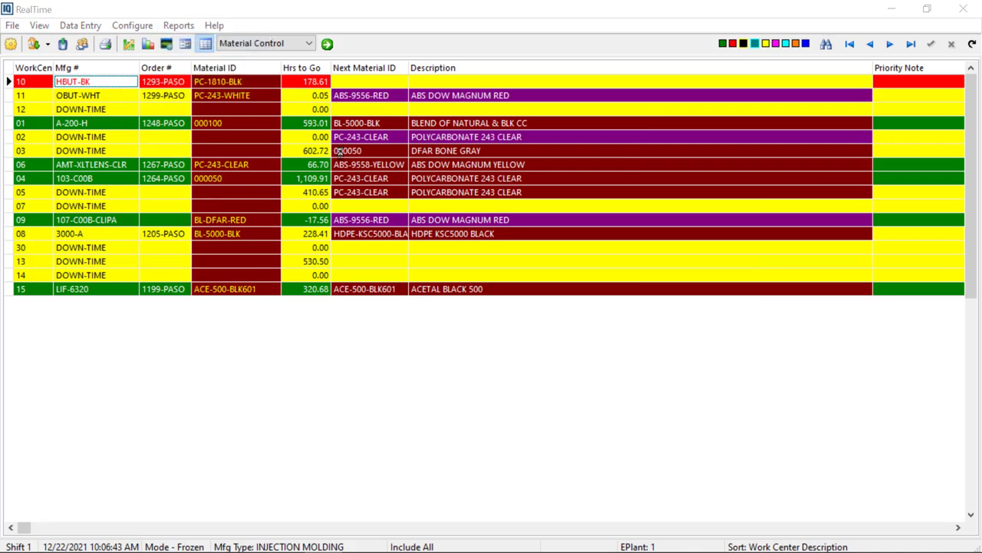
pyautogui.press('Down')
pyautogui.press('Down')
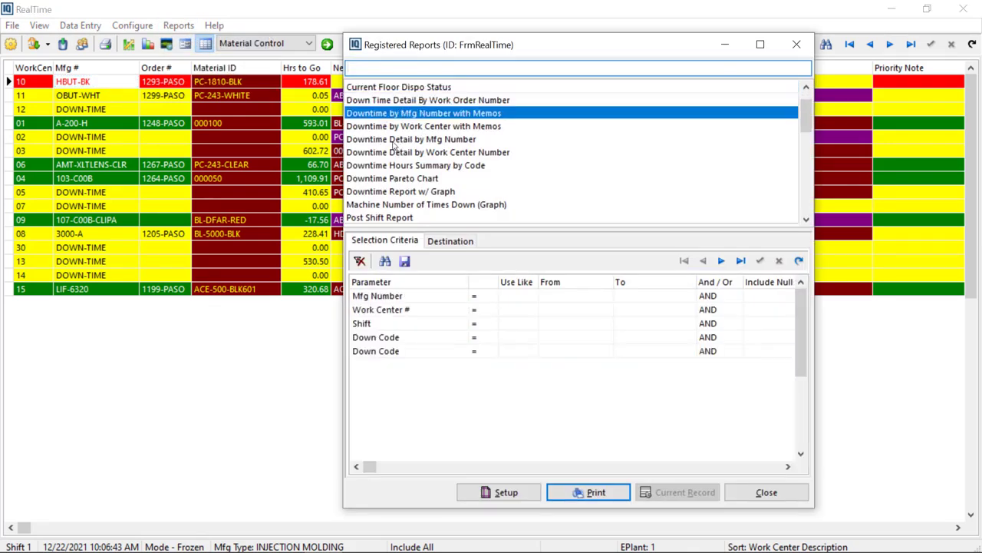
pyautogui.press('Down')
pyautogui.press('Down')
pyautogui.press('Down')
pyautogui.press('Up')
pyautogui.press('Up')
pyautogui.press('Up')
pyautogui.press('Up')
pyautogui.press('Down')
pyautogui.press('Down')
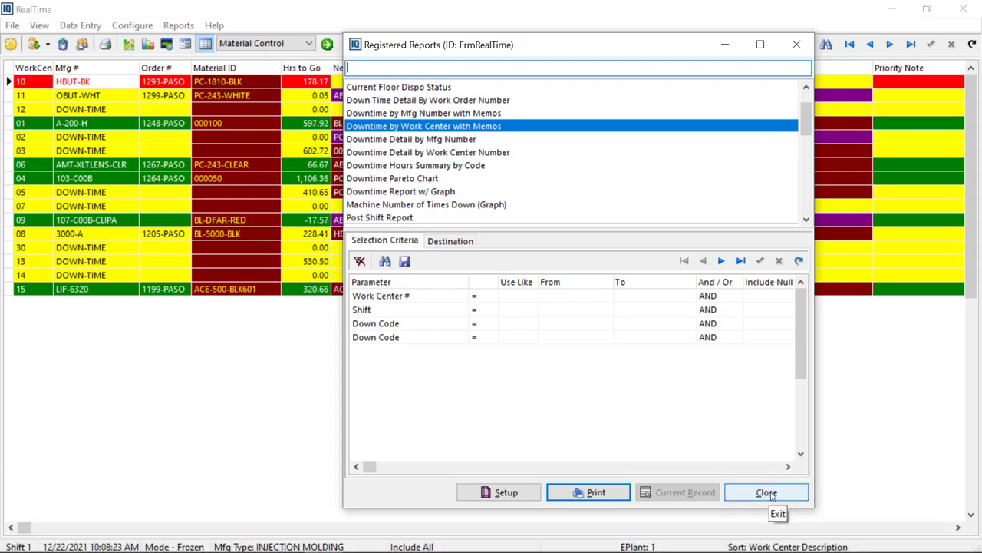
pyautogui.click(767, 492)
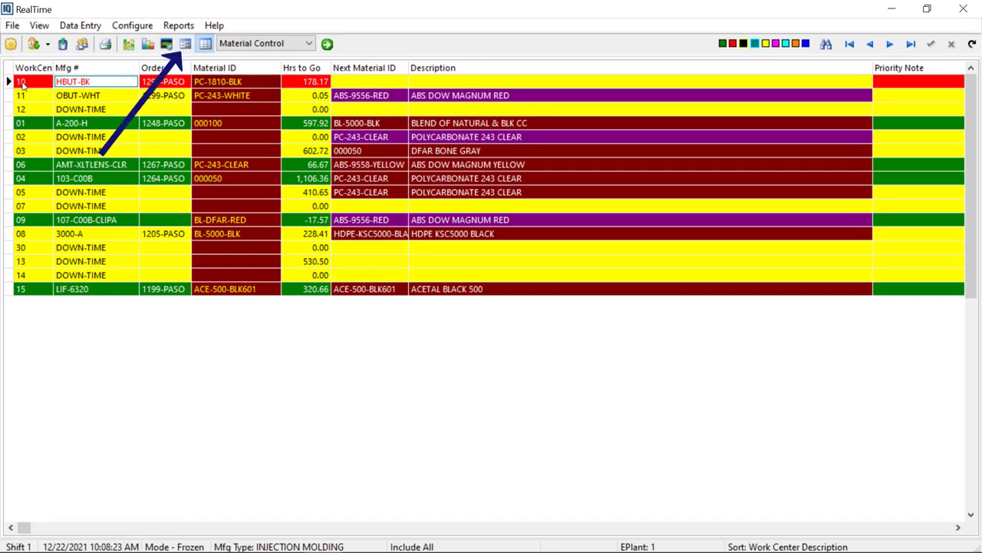
# Open the detail view of work center 10 and review its job information and standard, last and average cycle values
pyautogui.doubleClick(165, 81)
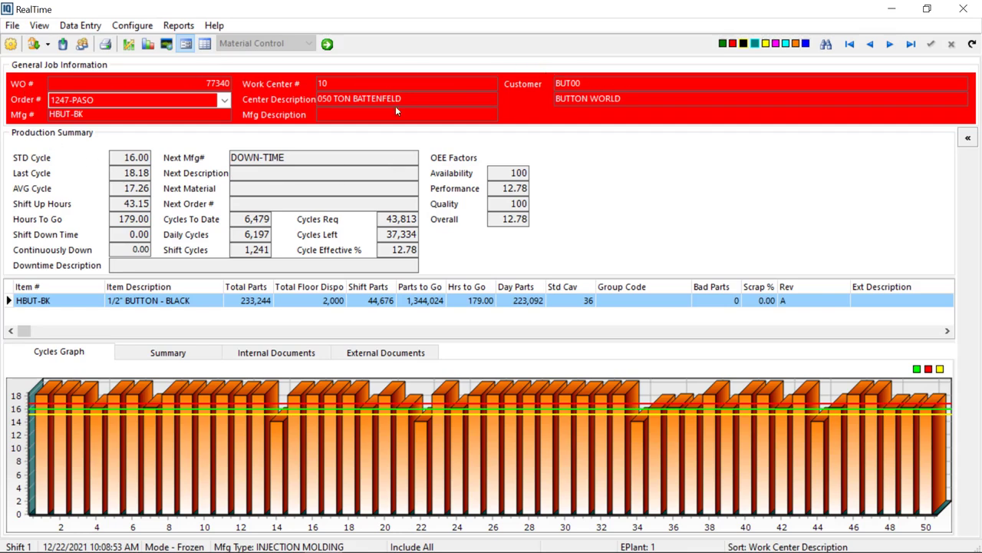
pyautogui.moveTo(733, 45)
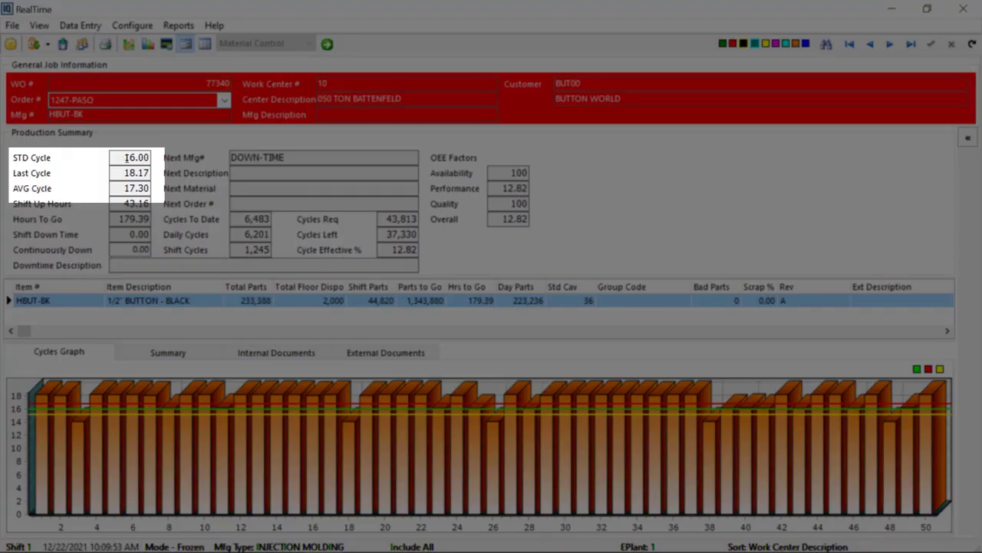
pyautogui.moveTo(116, 158); pyautogui.dragTo(82, 165)
pyautogui.moveTo(140, 155); pyautogui.dragTo(84, 162)
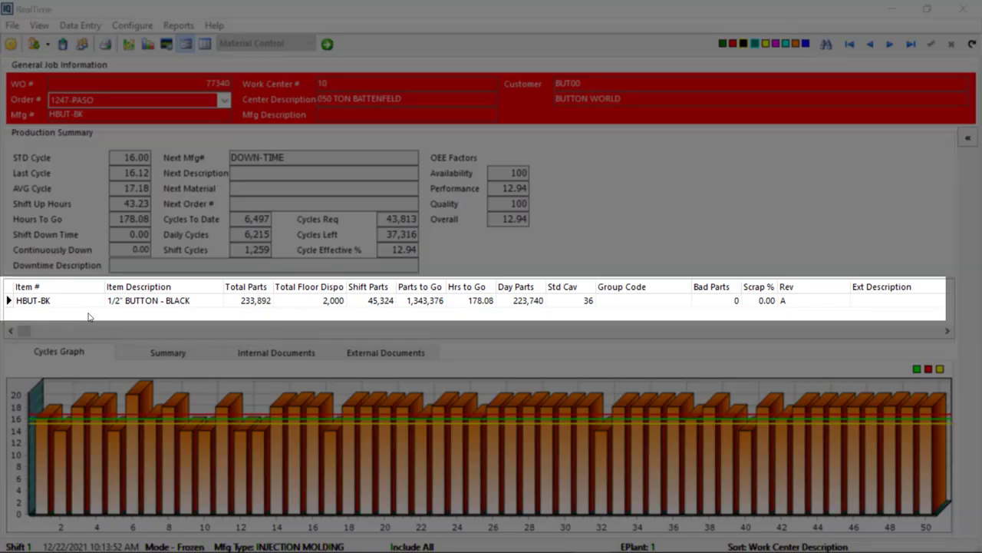
# Move the Bad Parts and Scrap % columns ahead of Group Code in the item grid
pyautogui.click(44, 302)
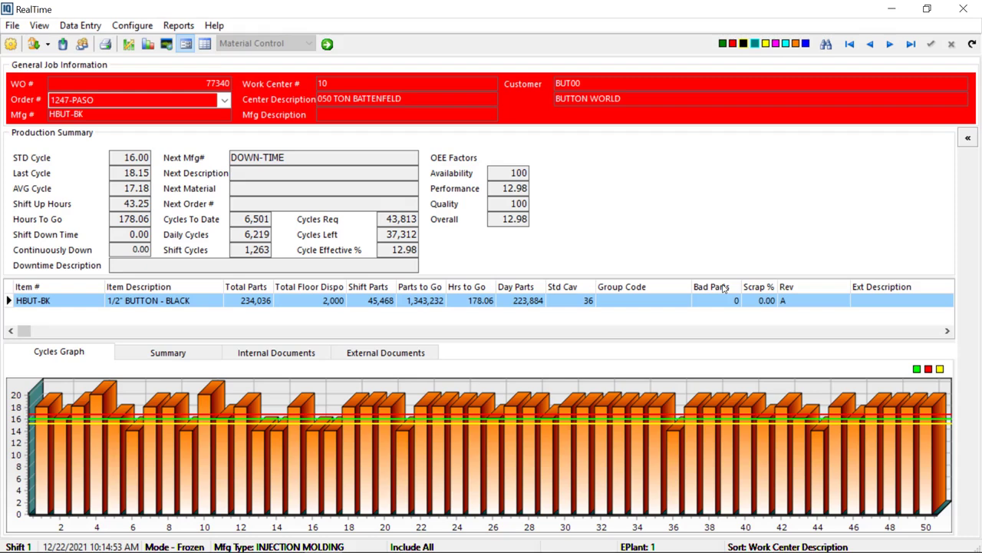
pyautogui.moveTo(720, 289); pyautogui.dragTo(654, 293)
pyautogui.moveTo(761, 290); pyautogui.dragTo(660, 297)
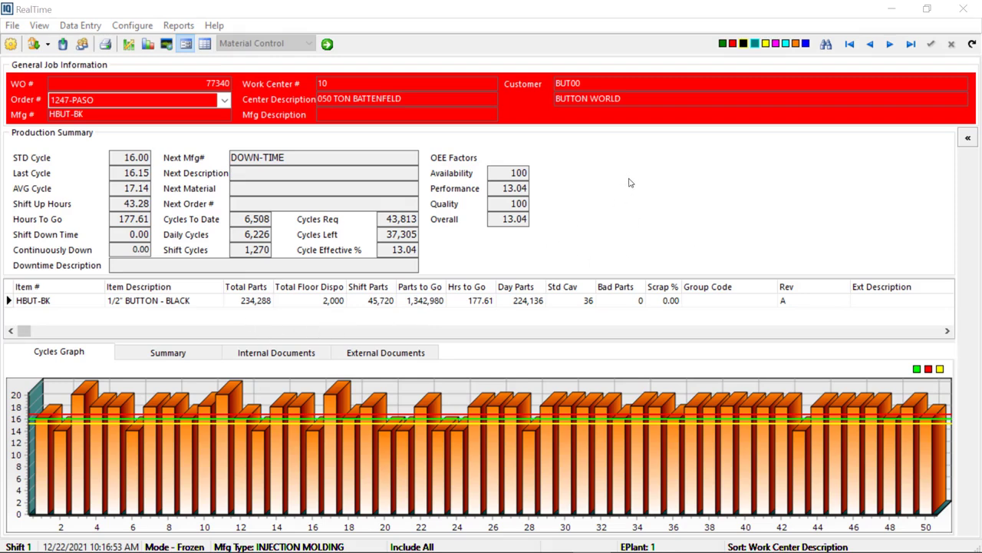
# Review the actions available for work center 10, including the Priority Note entry, and leave without adding a note
pyautogui.rightClick(590, 214)
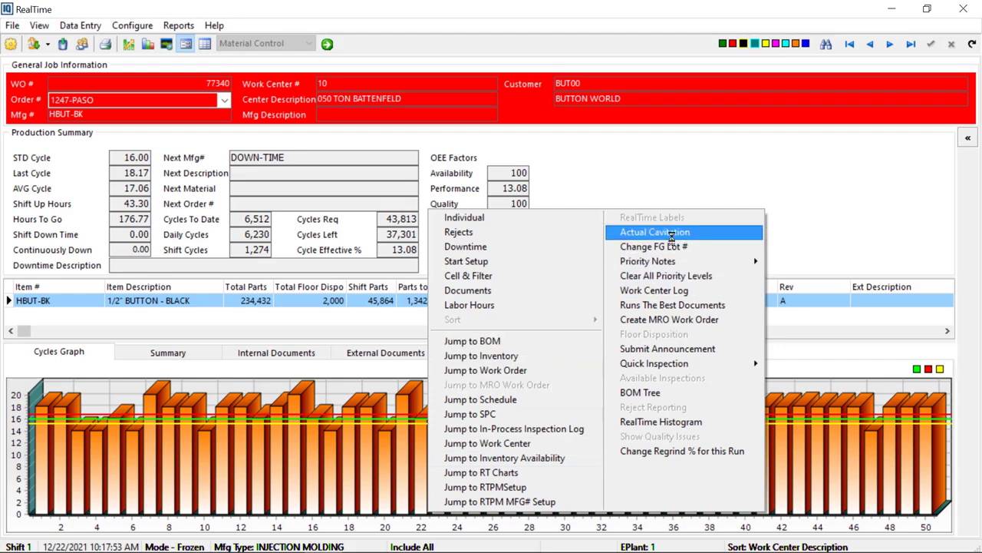
pyautogui.moveTo(673, 261)
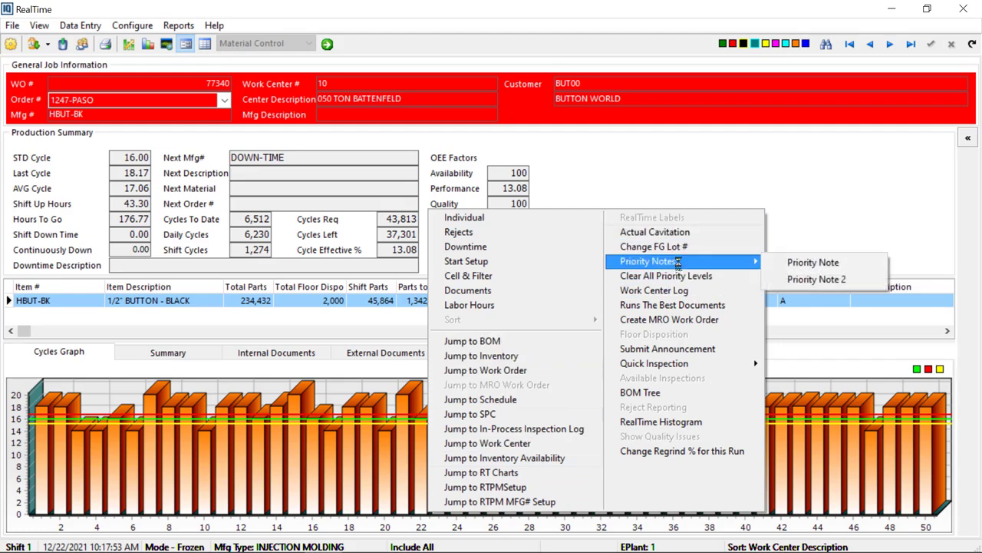
pyautogui.click(790, 262)
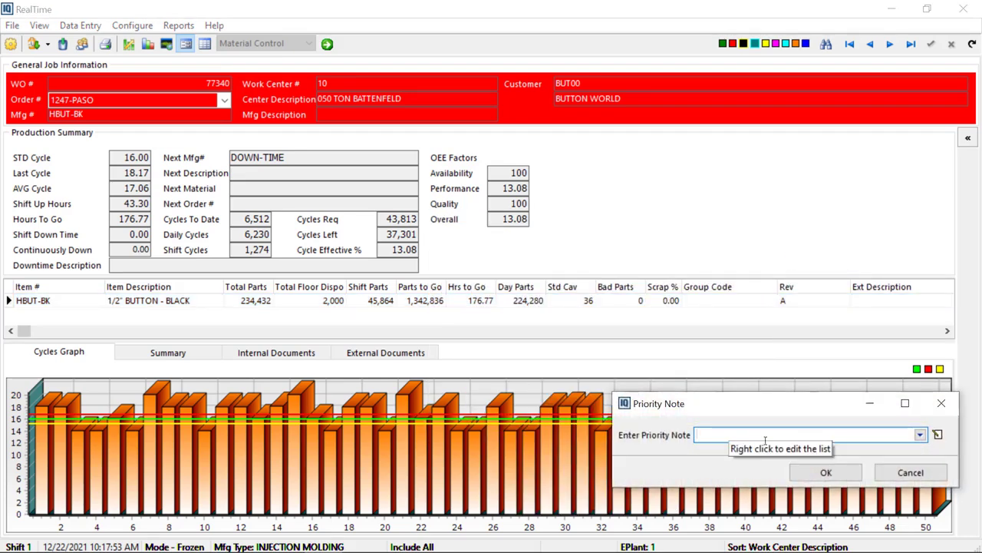
pyautogui.click(918, 478)
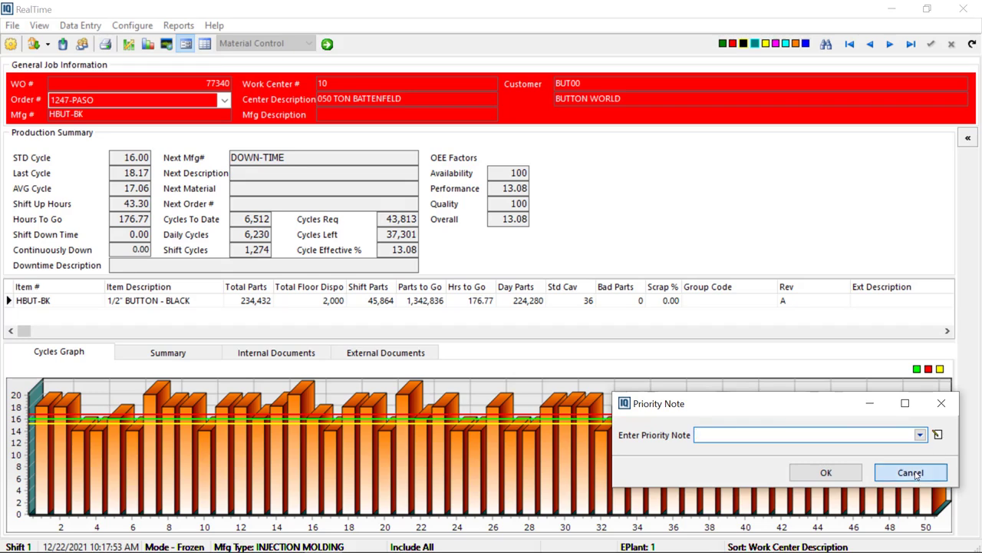
pyautogui.rightClick(631, 212)
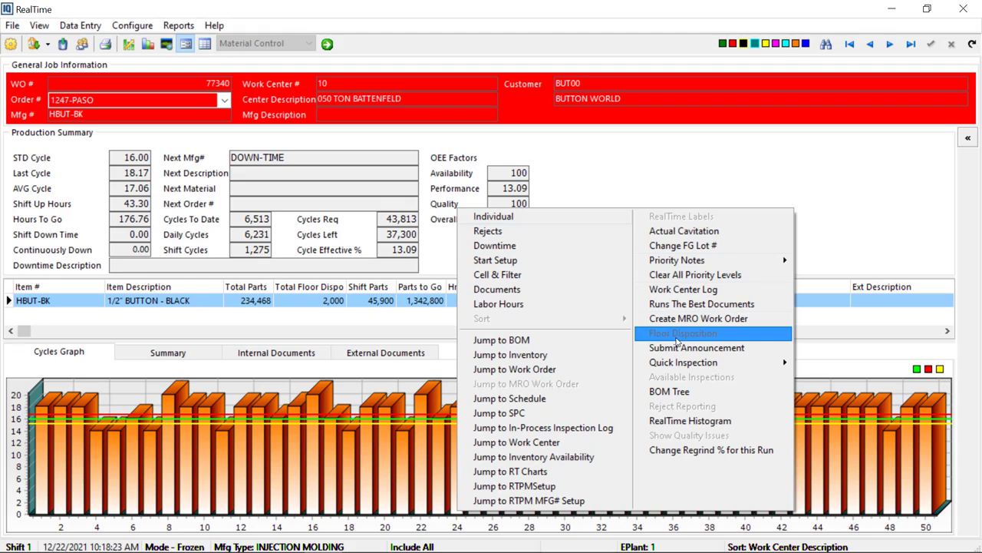
pyautogui.moveTo(676, 364)
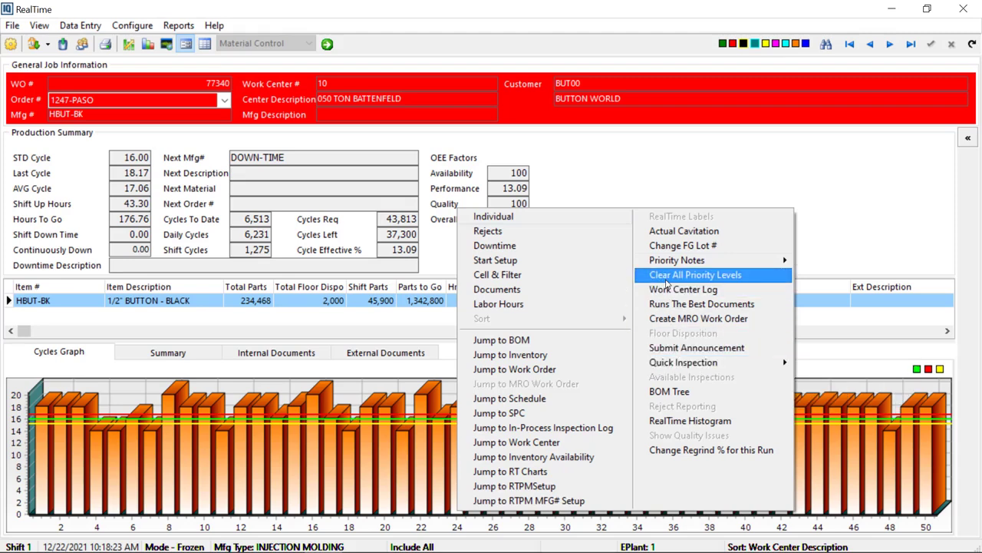
pyautogui.click(658, 176)
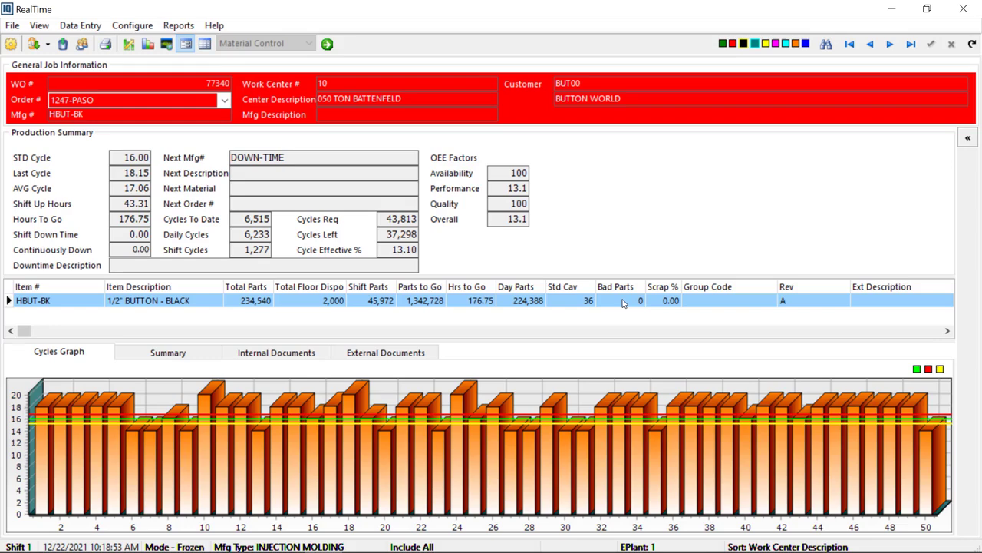
# Enter a reject quantity of 1000 for HBUT-BK on work center 10 with reject code P-COL (COLOR VARIATION)
pyautogui.rightClick(623, 303)
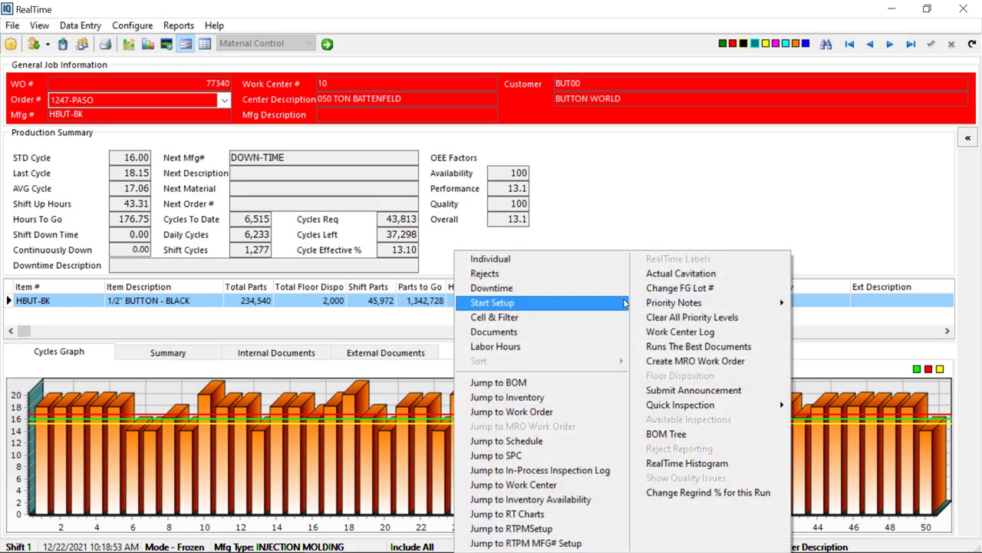
pyautogui.click(503, 275)
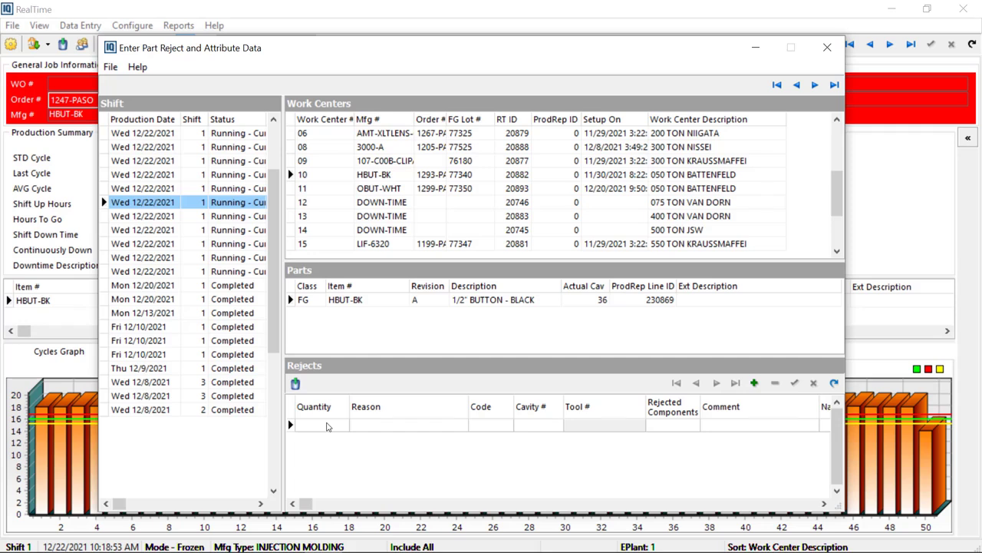
pyautogui.click(329, 425)
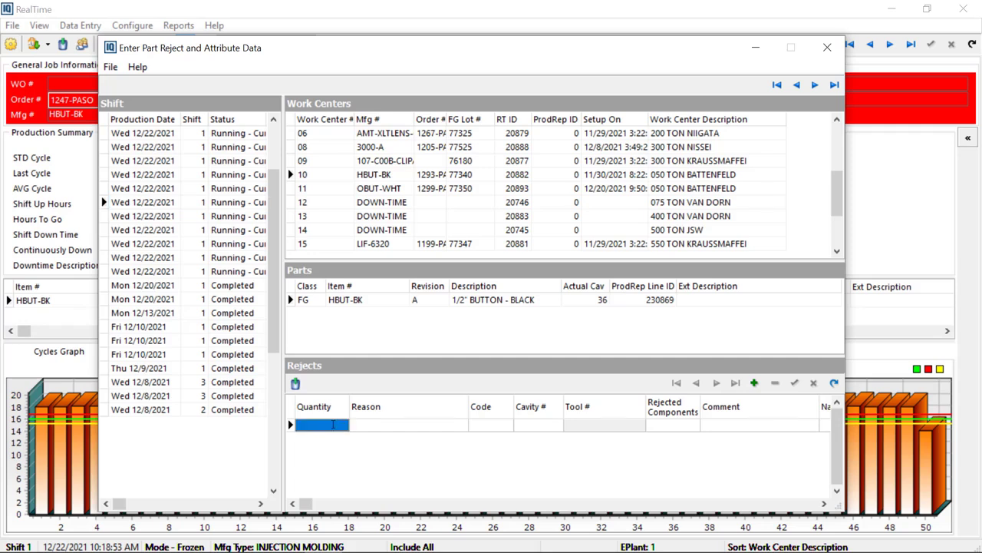
pyautogui.write('1000')
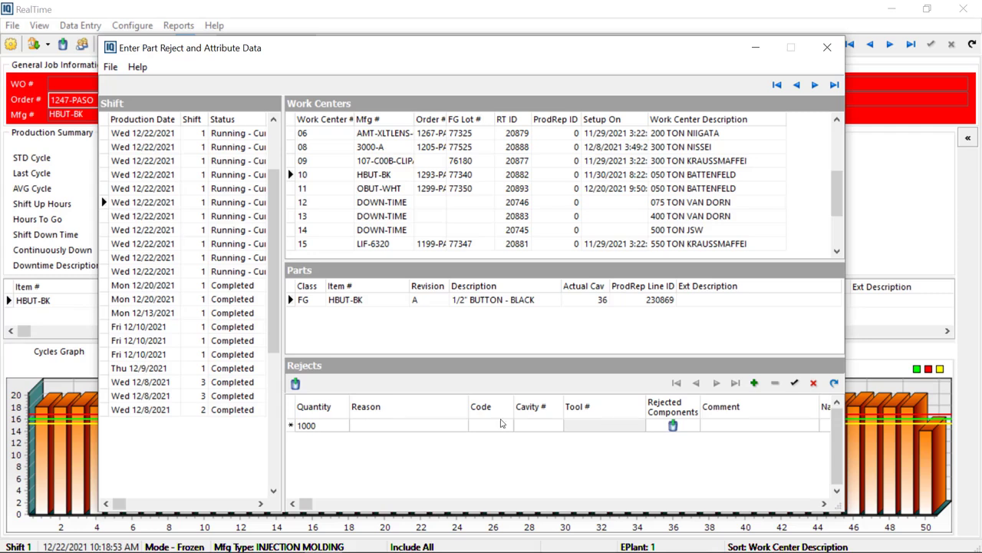
pyautogui.click(502, 429)
pyautogui.click(507, 426)
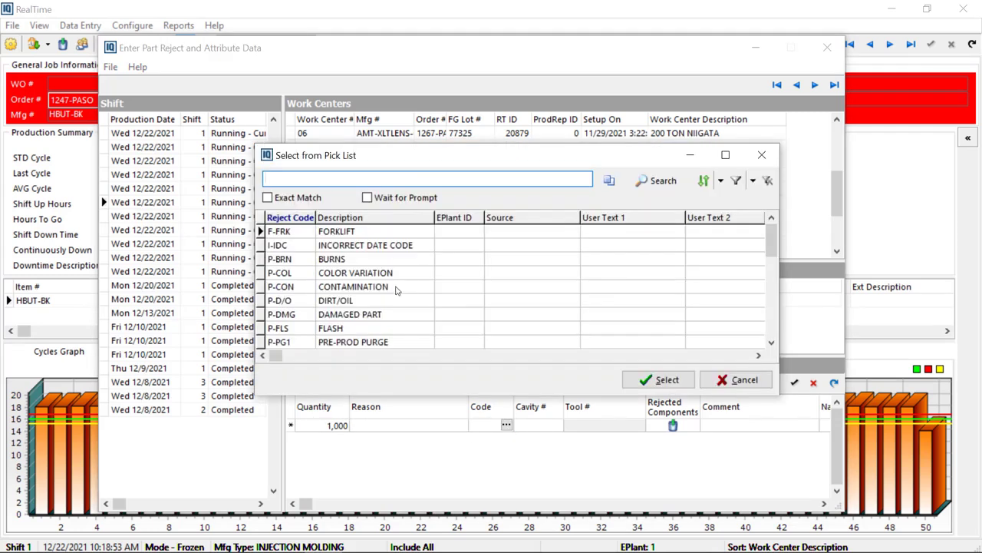
pyautogui.click(349, 274)
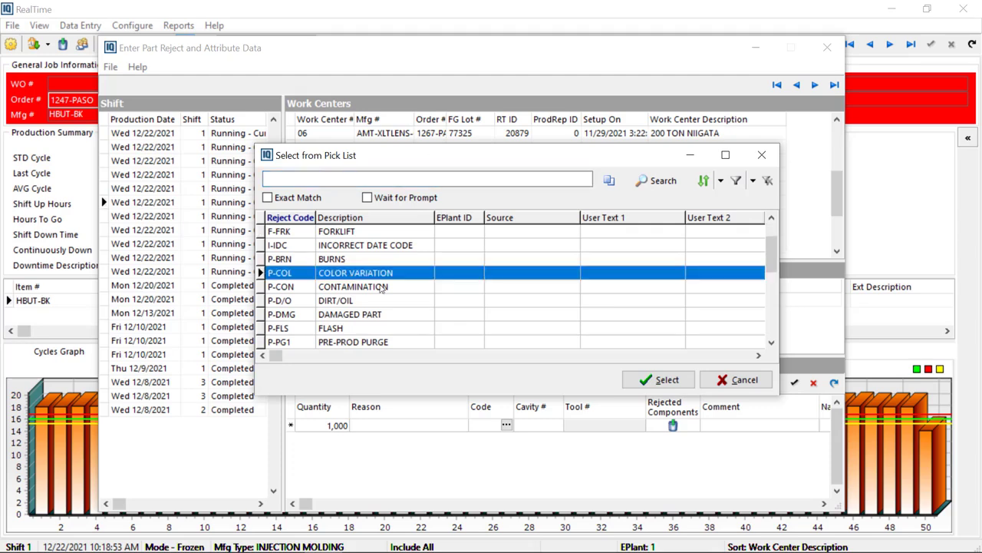
pyautogui.click(665, 380)
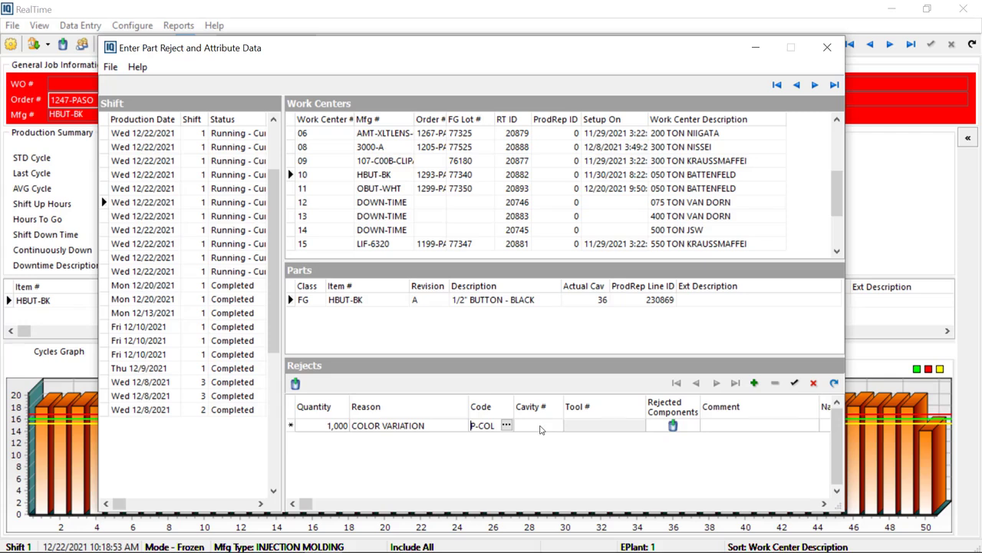
# Save the reject record with its cavity and comment left blank, close the reject entry and refresh the work center details
pyautogui.click(539, 427)
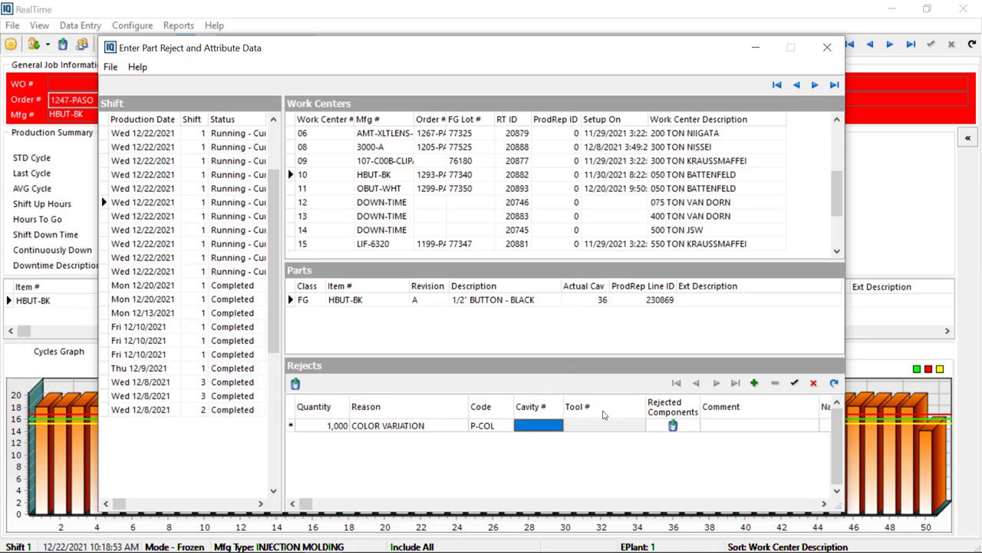
pyautogui.click(733, 427)
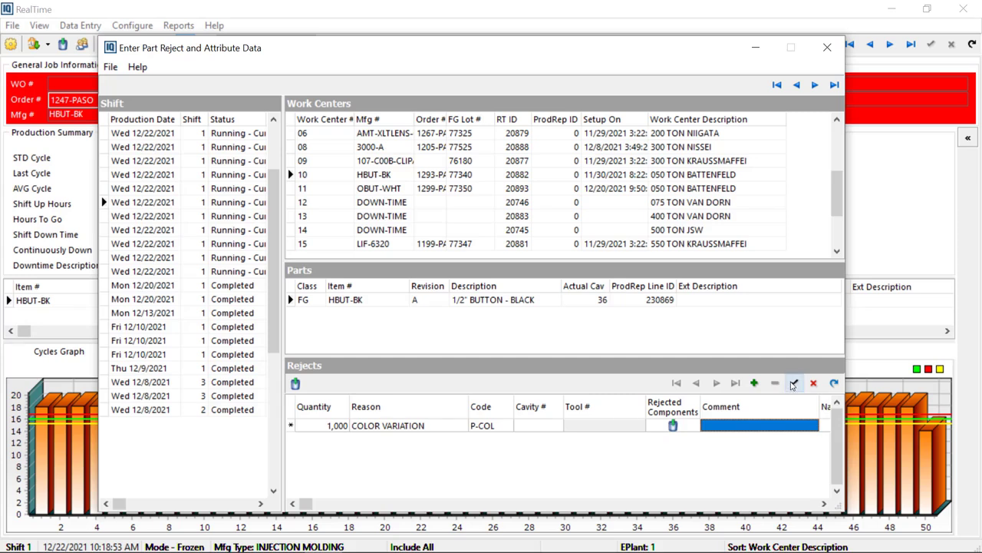
pyautogui.click(794, 384)
pyautogui.moveTo(463, 55); pyautogui.dragTo(475, 50)
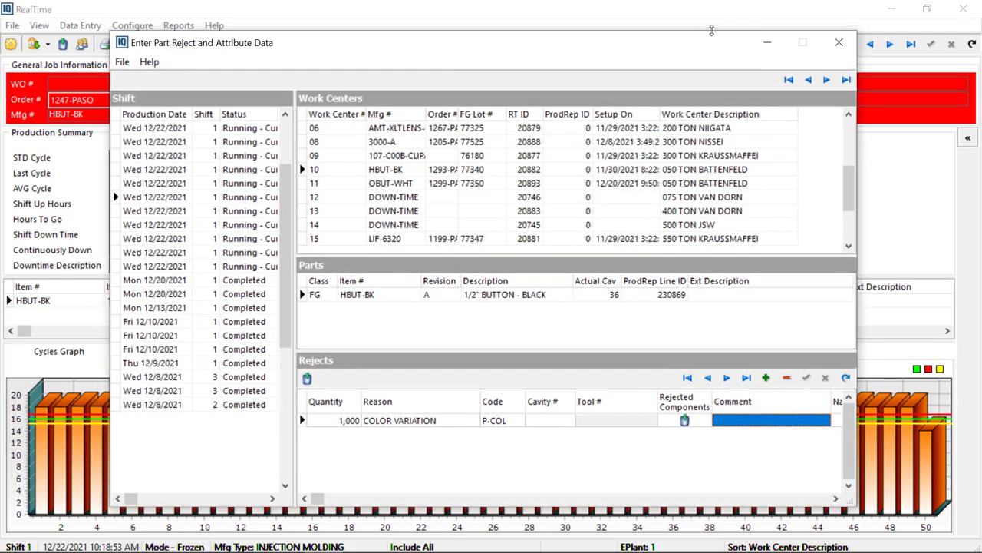
pyautogui.click(840, 43)
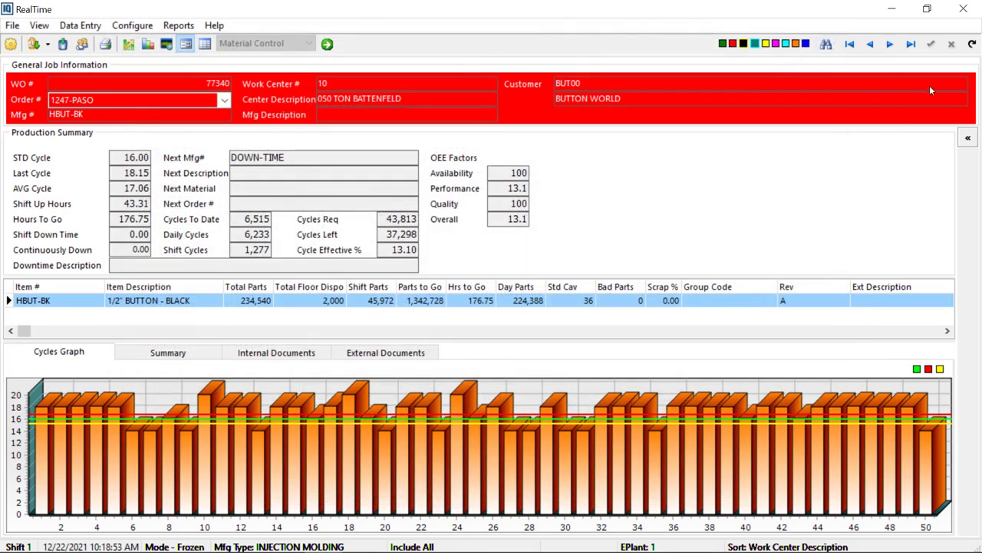
pyautogui.click(972, 44)
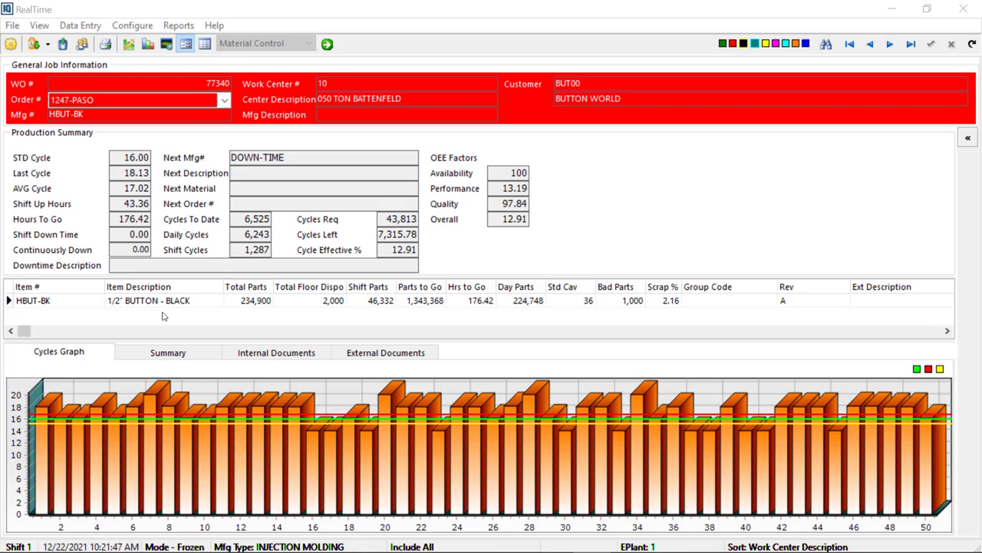
# Review the job's production summary by date and shift, including the 12/20/2021 record, and return to the Cycles Graph
pyautogui.click(171, 354)
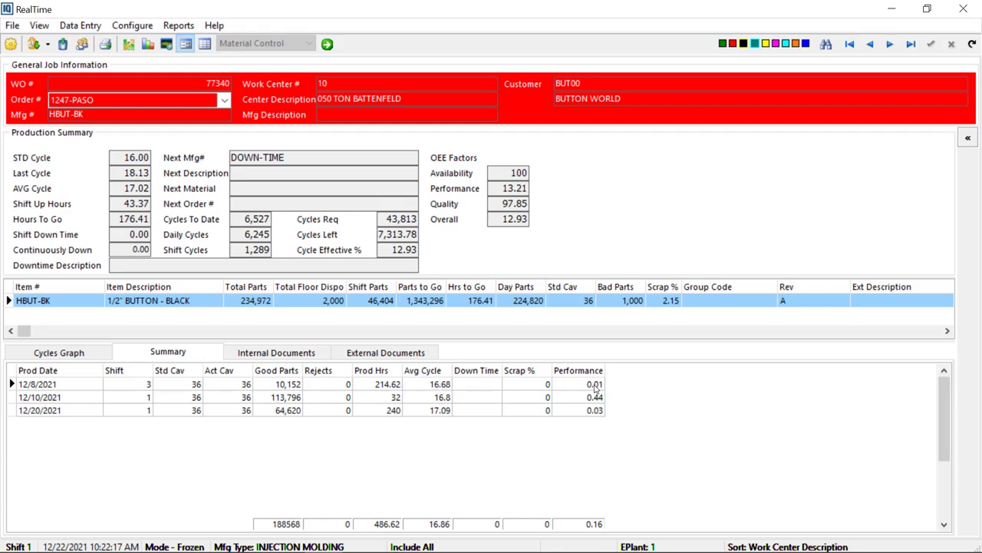
pyautogui.click(49, 412)
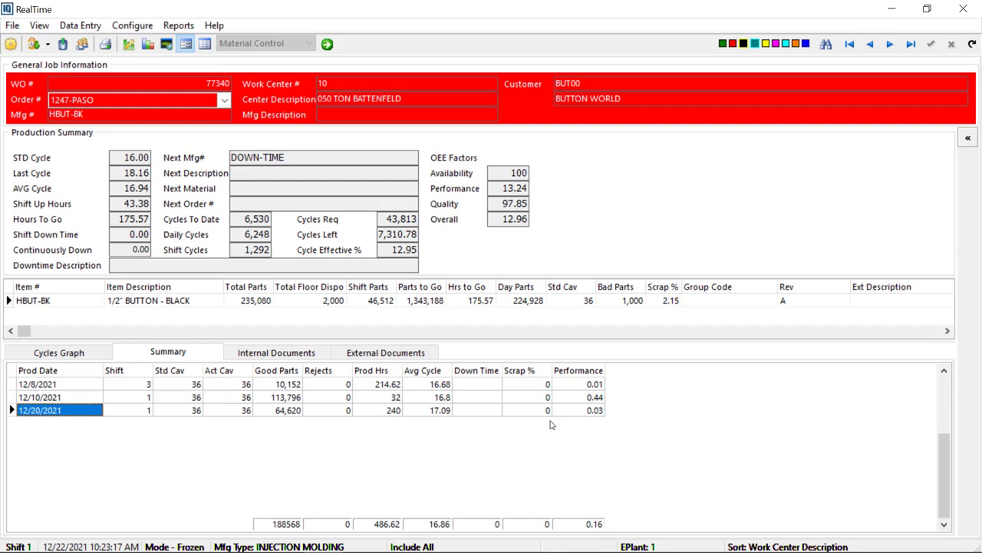
pyautogui.click(59, 352)
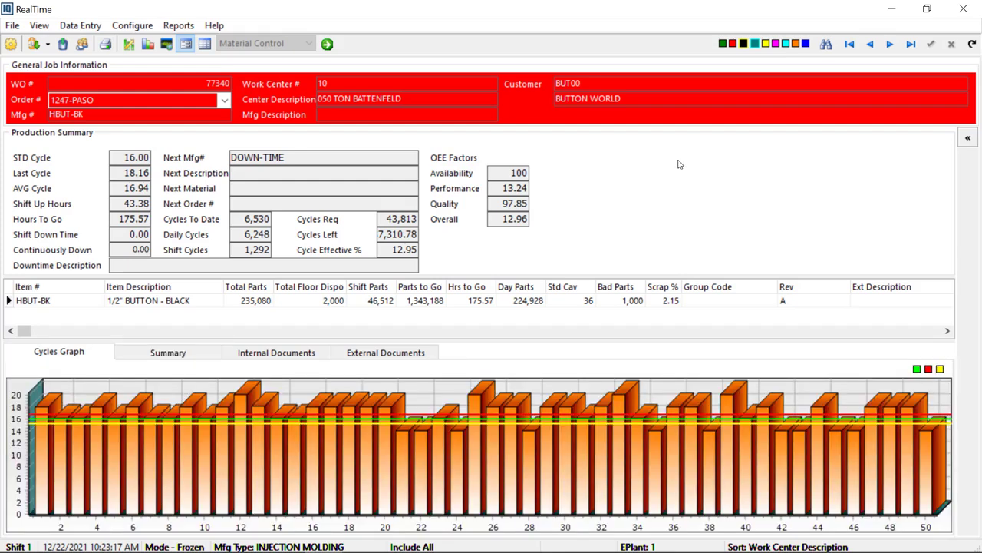